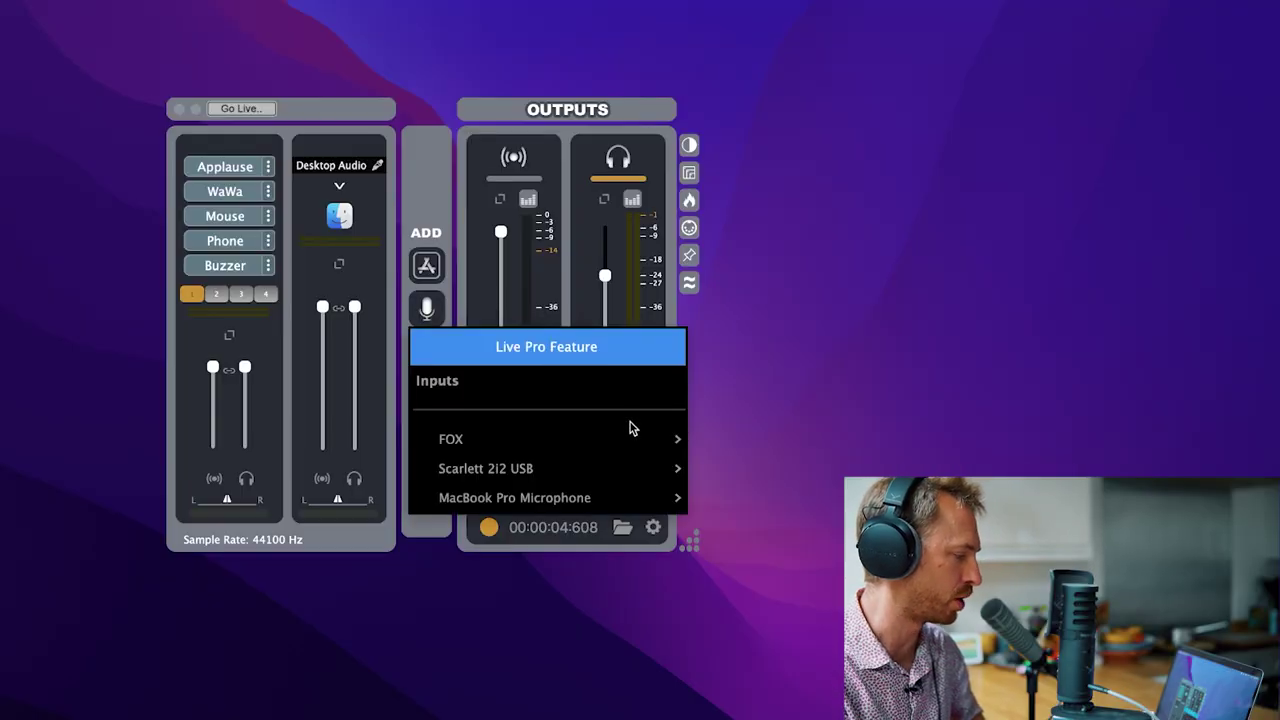
- Add Input 1 of the MacBook Pro Microphone to the mixer as a mono channel
mouse_move(637, 501)
mouse_move(730, 498)
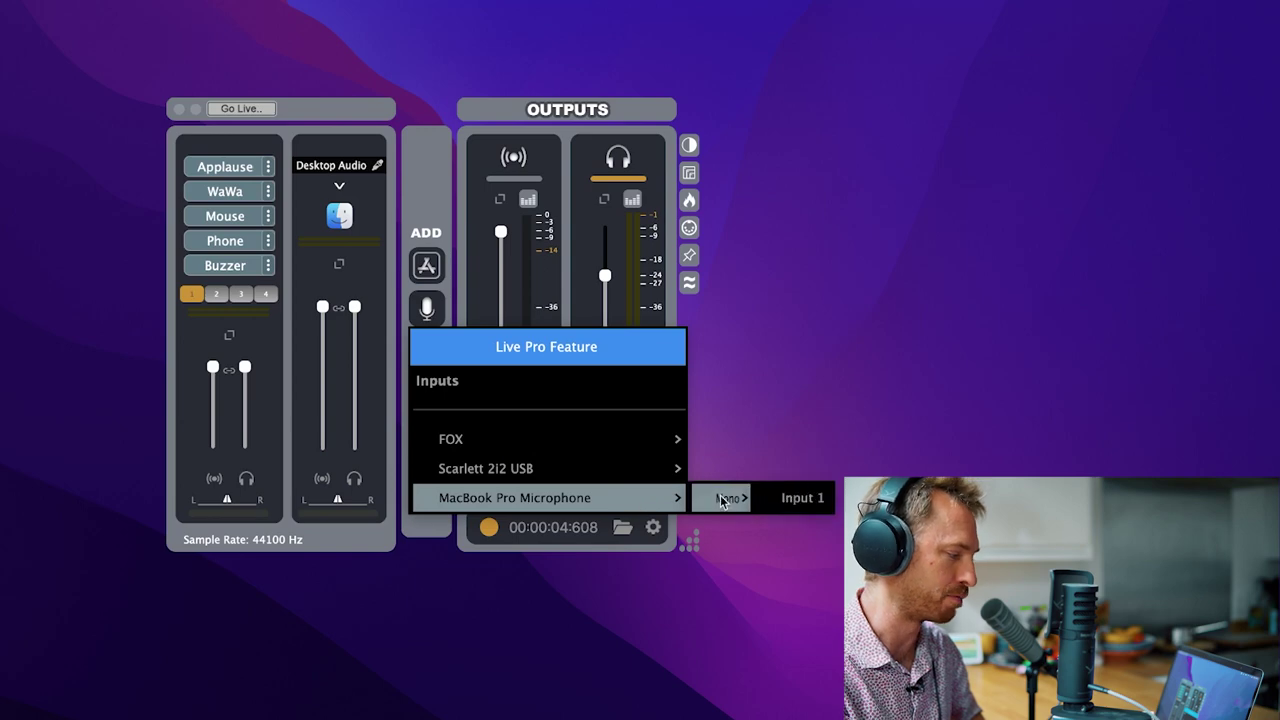
left_click(790, 497)
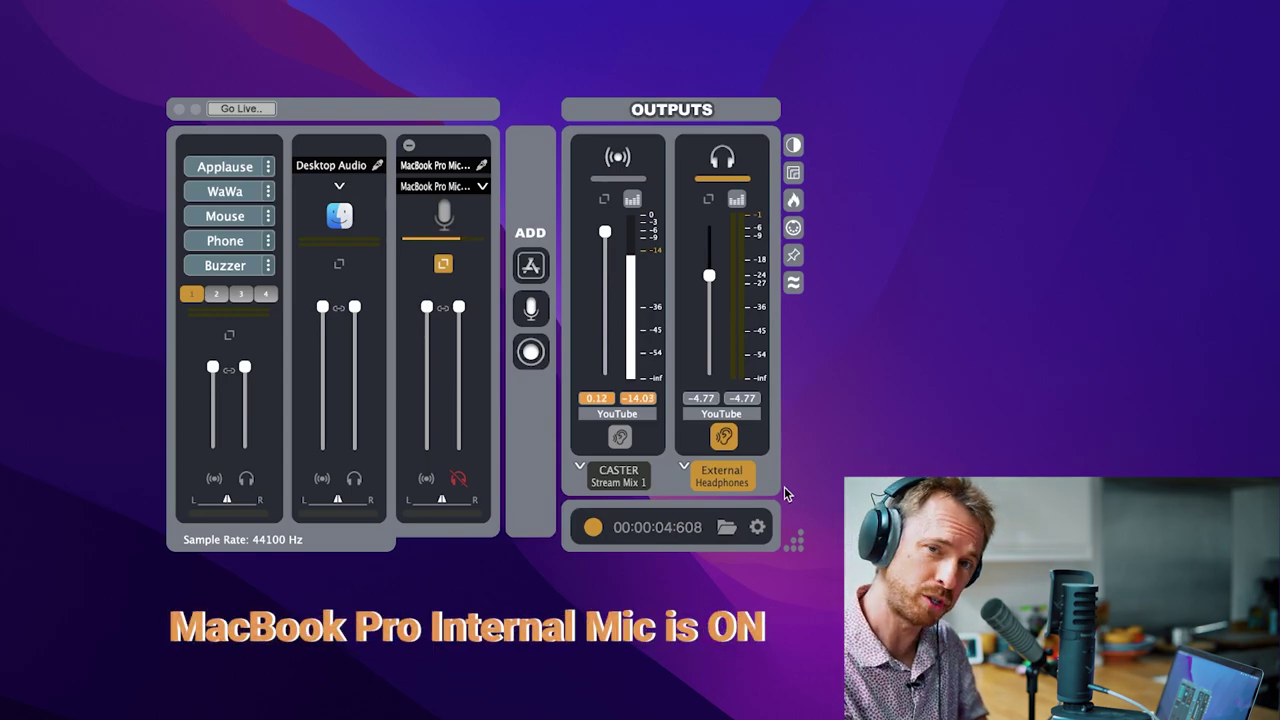
- Show the MacBook Pro microphone channel's plug-ins and compare its sound with VP and VR bypassed and enabled
left_click(445, 265)
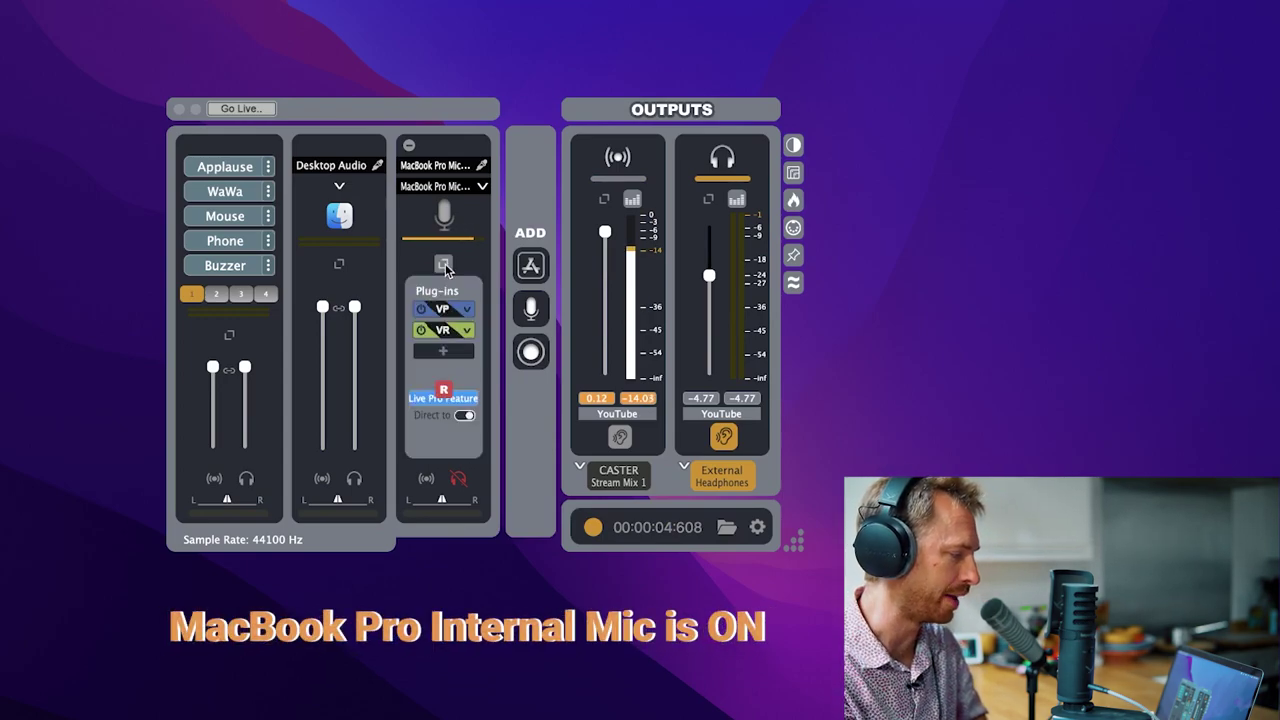
left_click(423, 334)
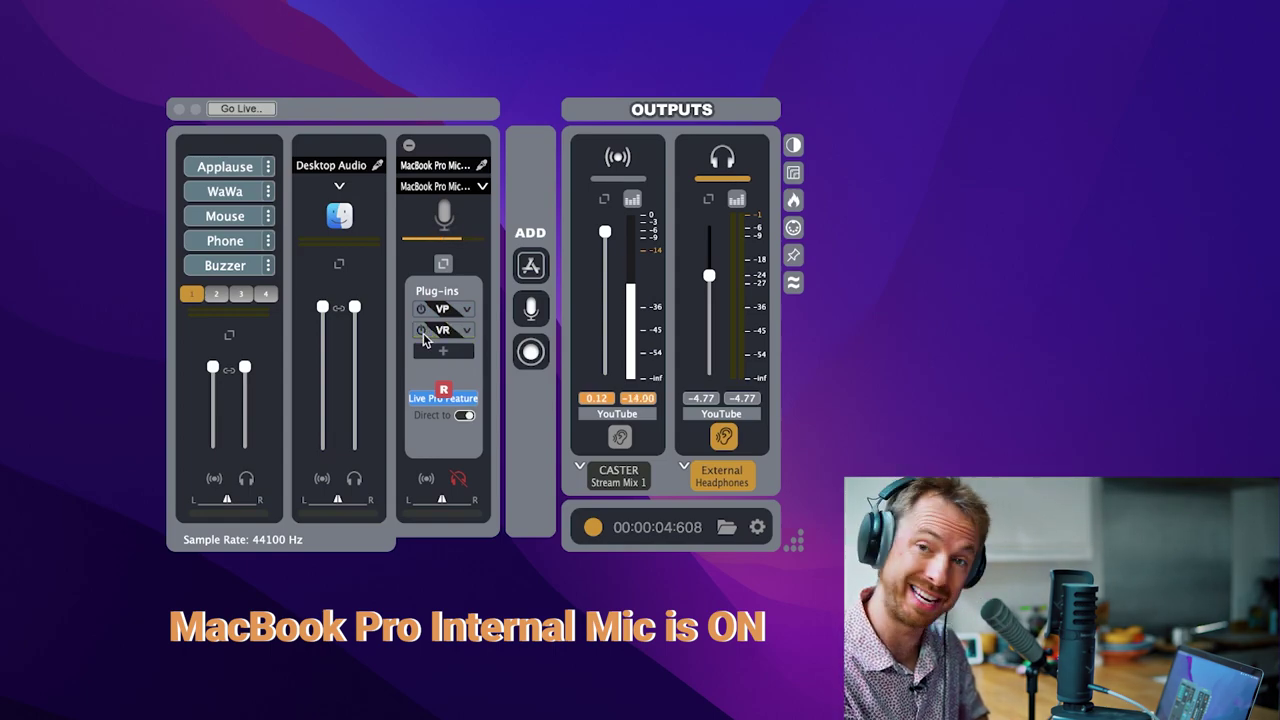
left_click(423, 333)
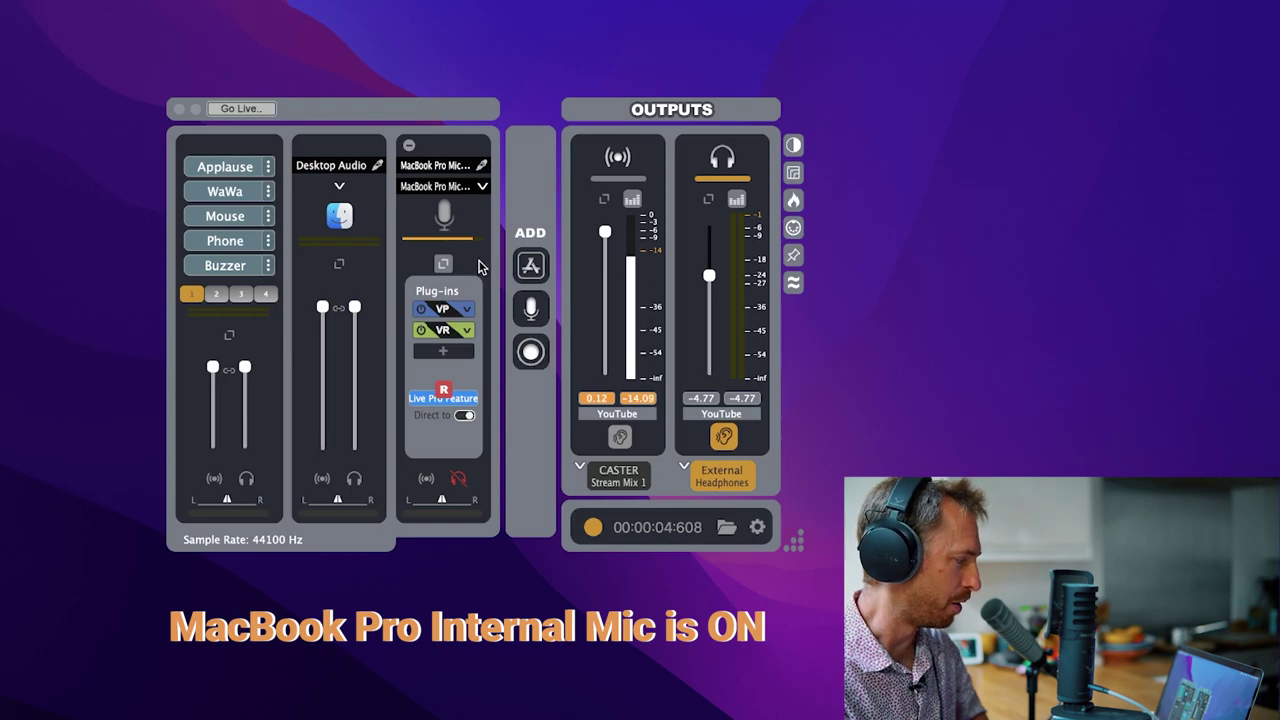
- Add the FOX microphone as a mono input channel and mute the MacBook Pro microphone in the stream mix
left_click(535, 316)
mouse_move(675, 438)
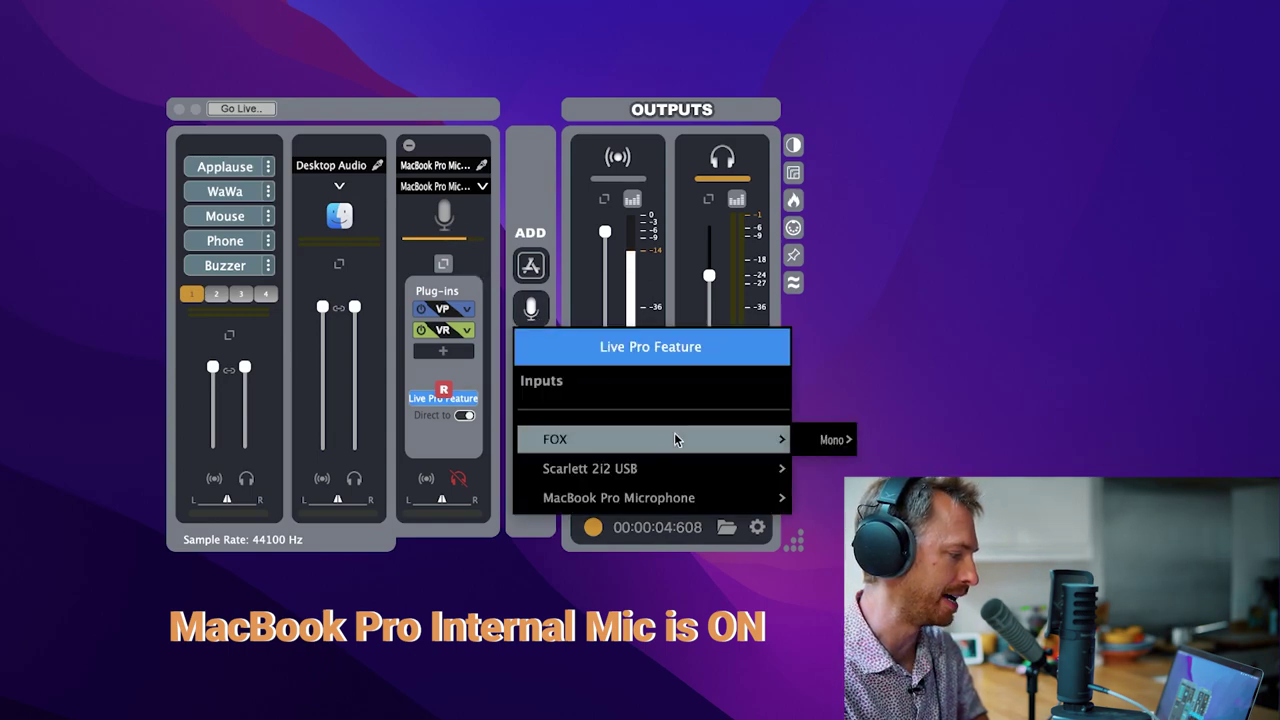
mouse_move(817, 442)
left_click(898, 445)
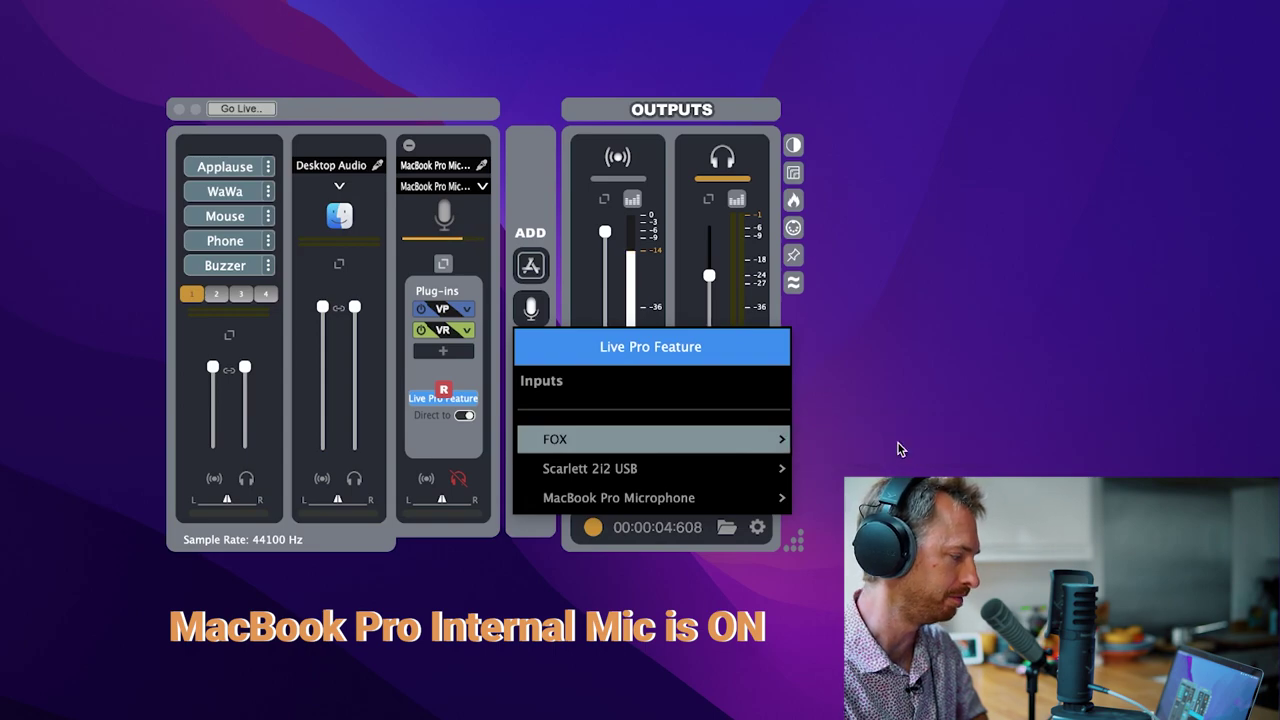
left_click(432, 480)
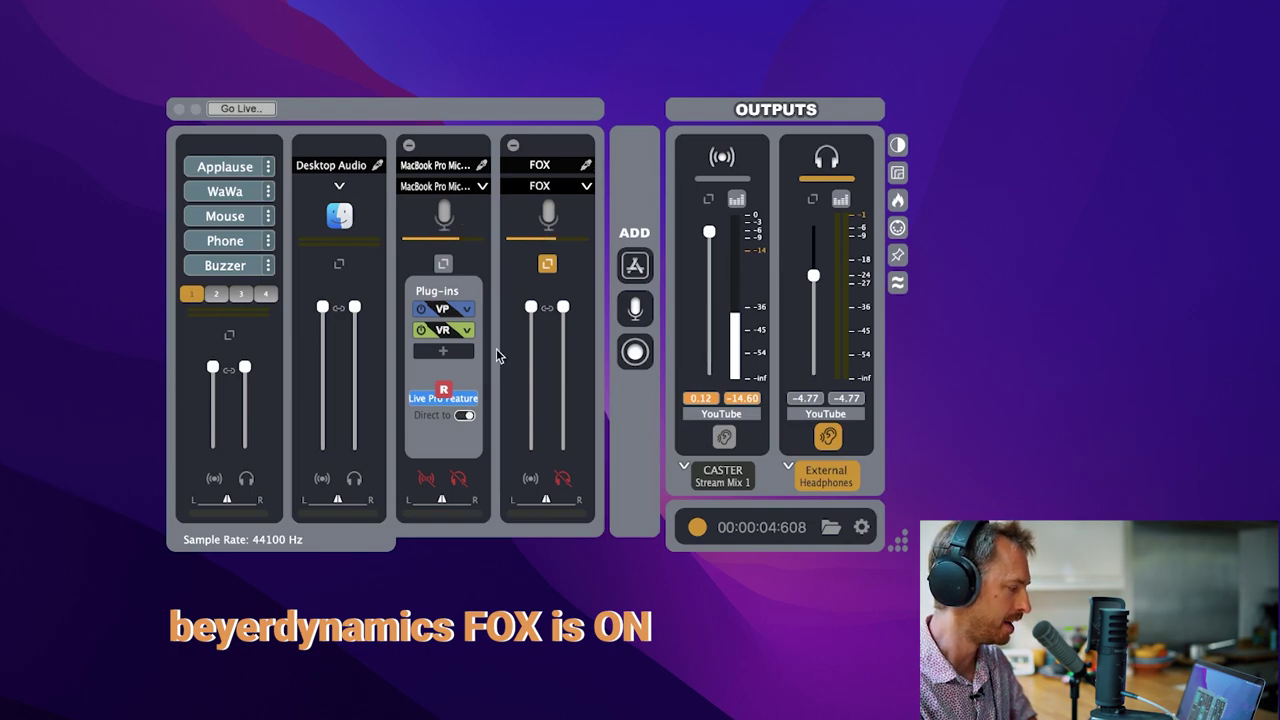
- Briefly mute the FOX channel in the stream mix, restore it, and enable its headphone monitoring
left_click(533, 481)
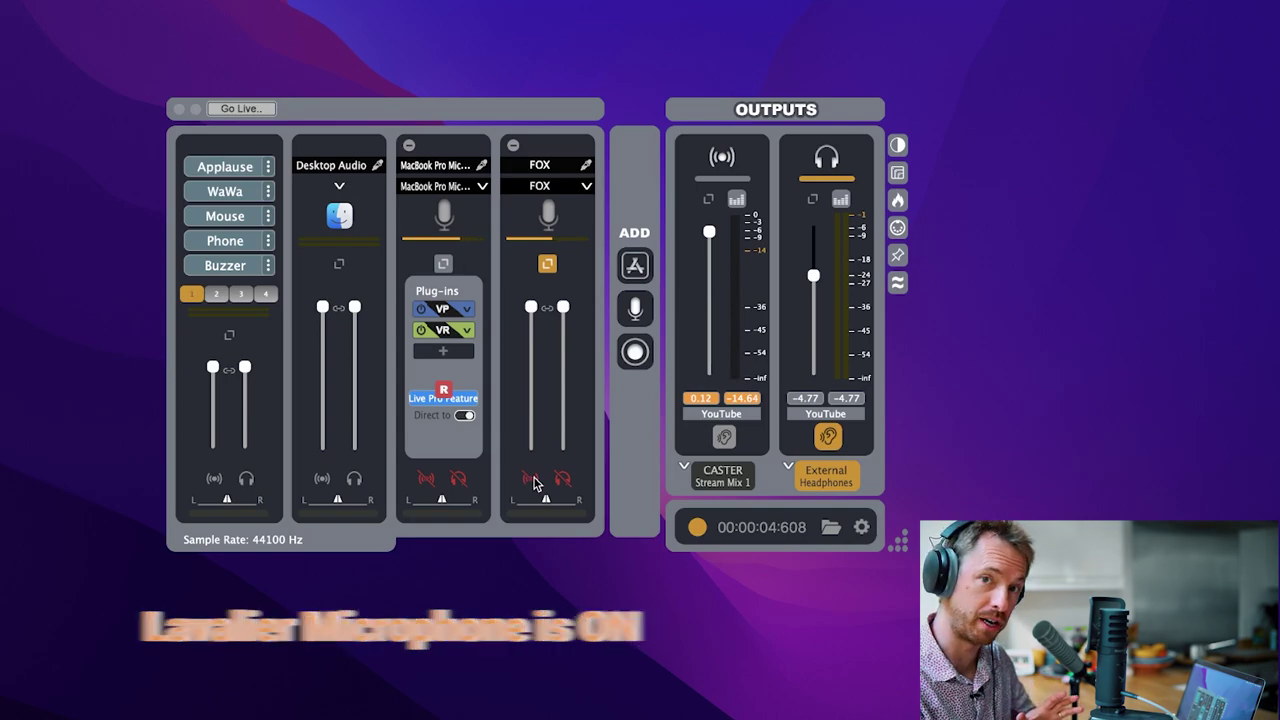
left_click(531, 481)
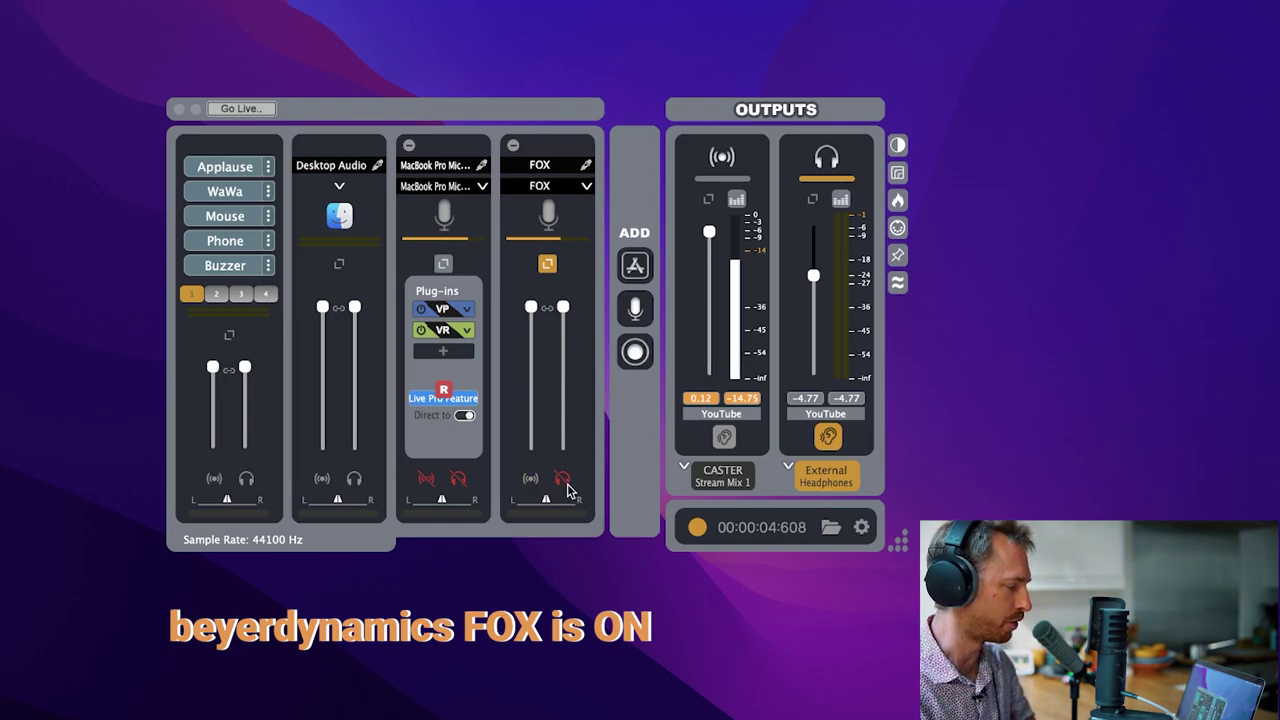
left_click(564, 482)
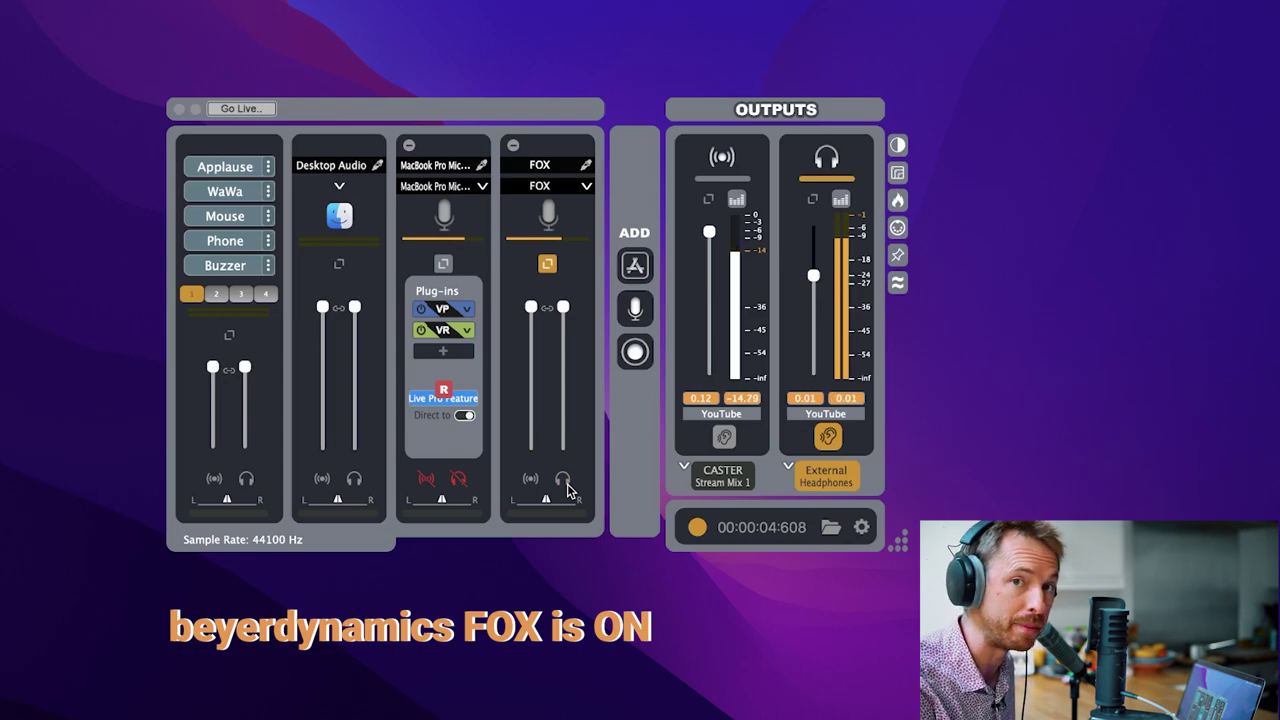
- Show the FOX channel's plug-ins and compare its sound with VR and VP bypassed and re-enabled one by one
left_click(547, 265)
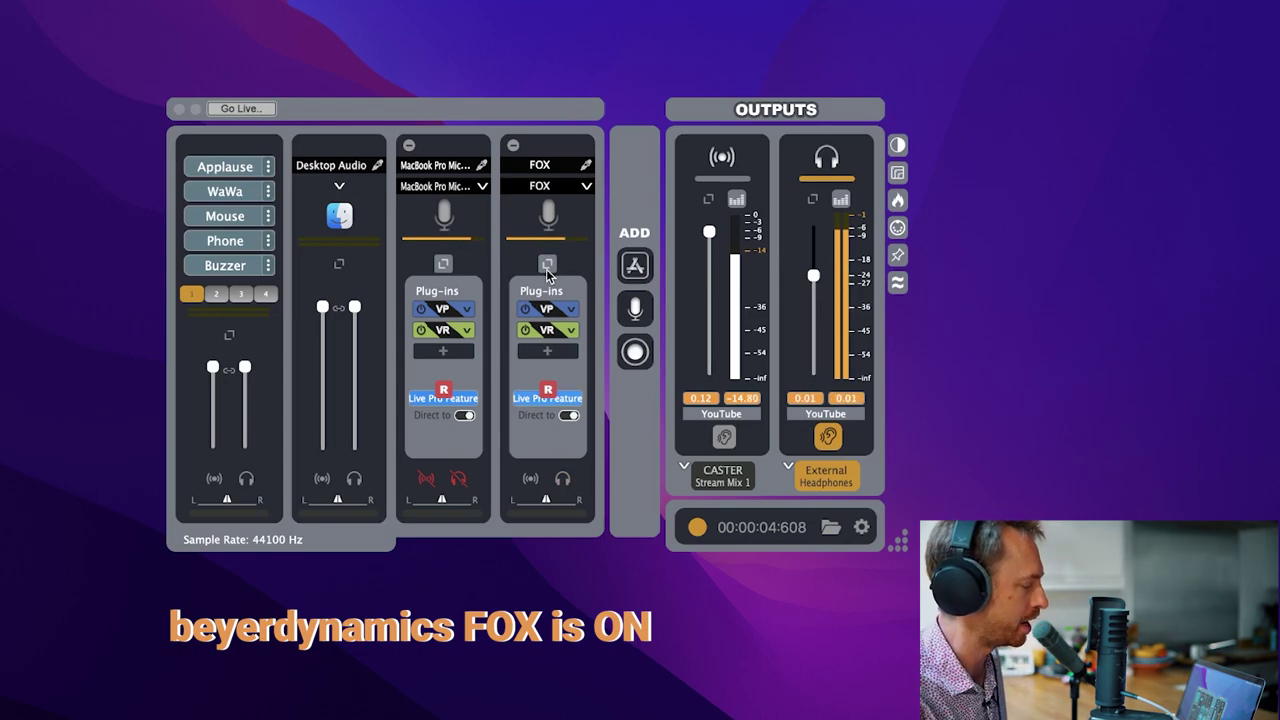
left_click(525, 332)
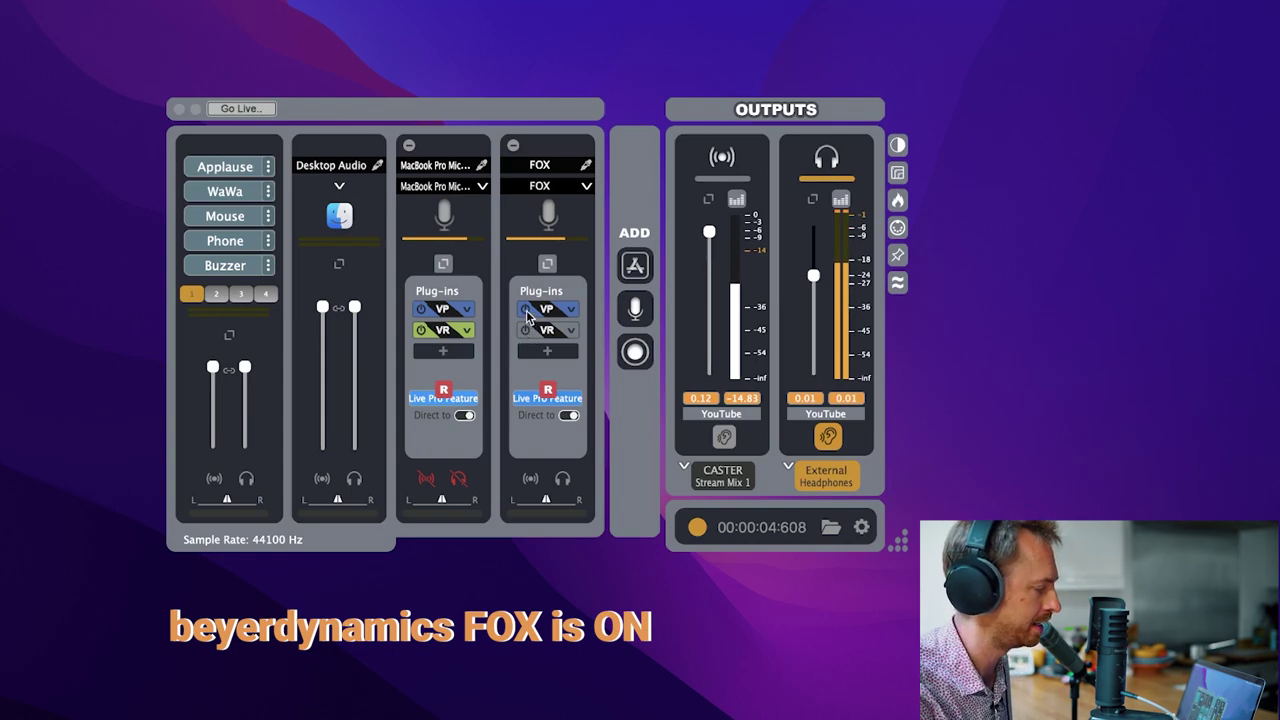
left_click(527, 313)
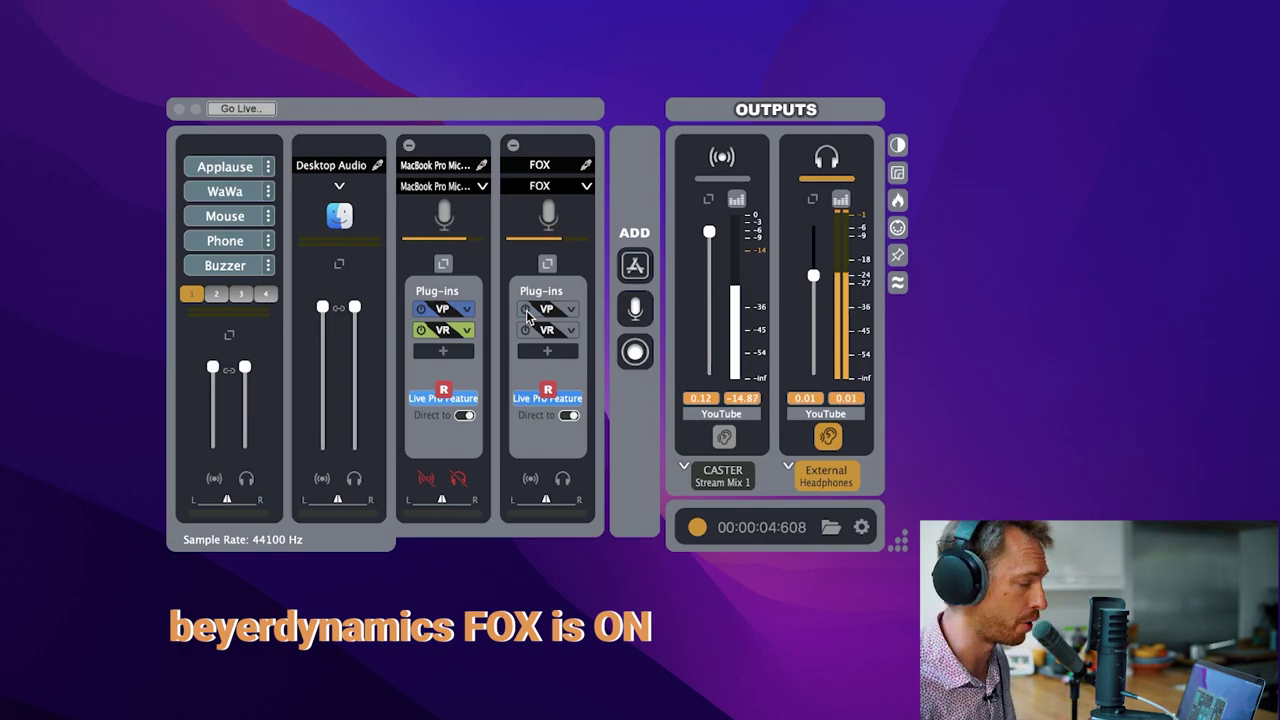
left_click(527, 313)
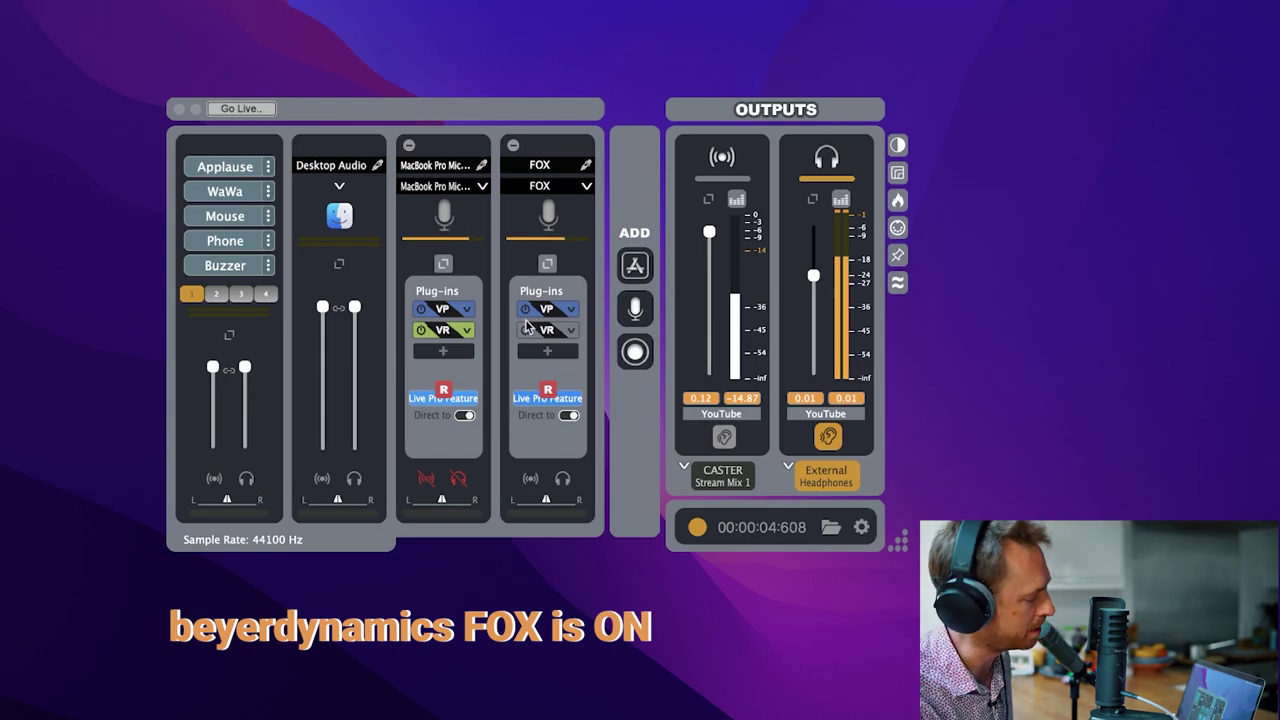
left_click(525, 330)
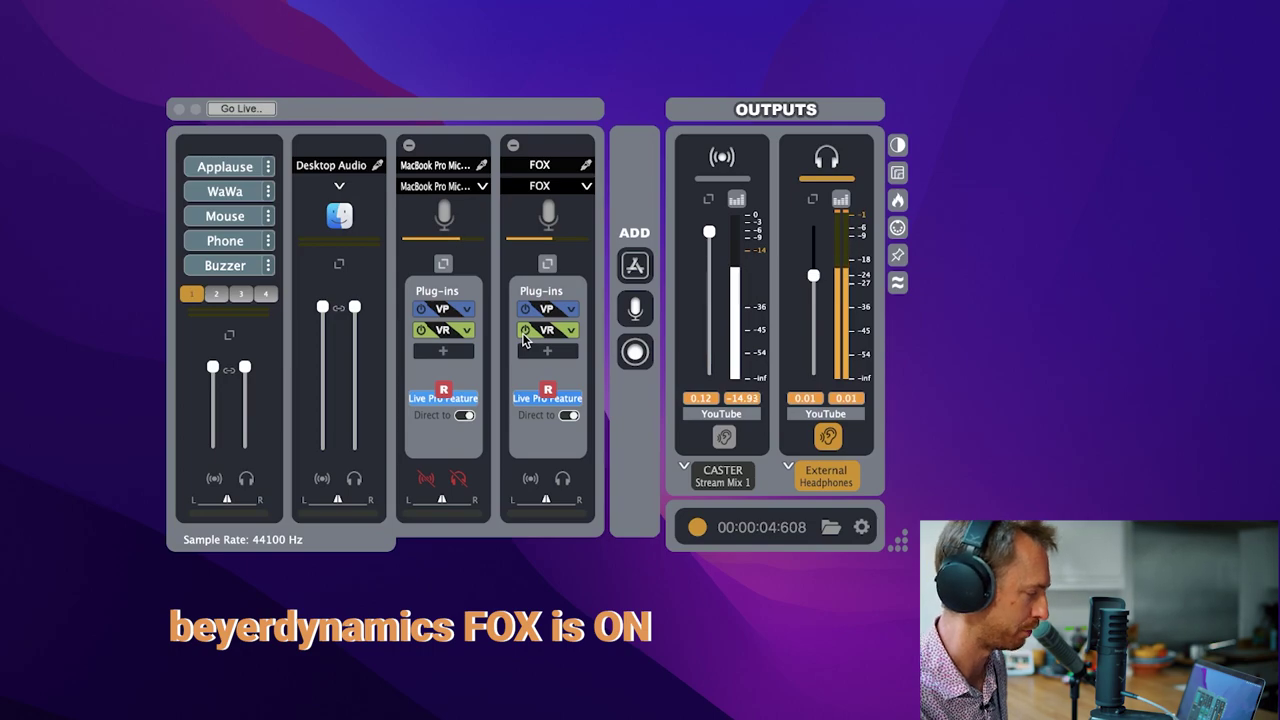
- Add the Scarlett 2i2 USB interface to the mixer as a mono input channel
left_click(634, 311)
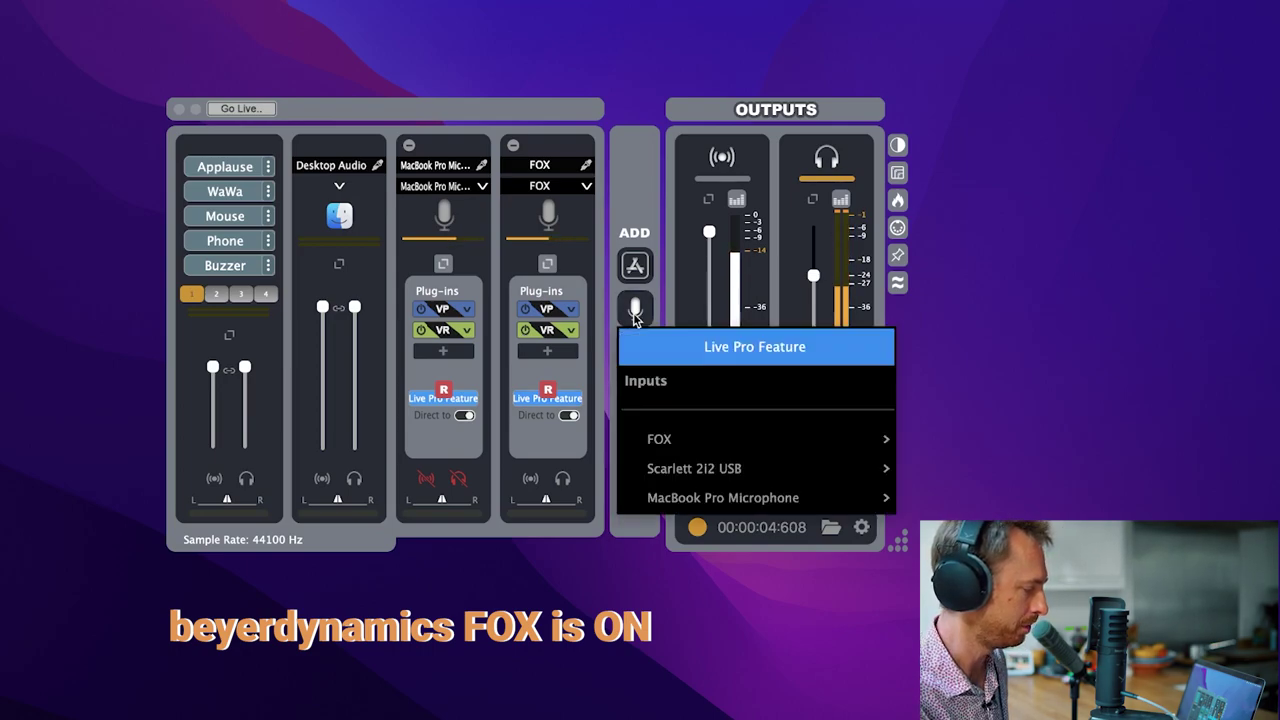
mouse_move(719, 497)
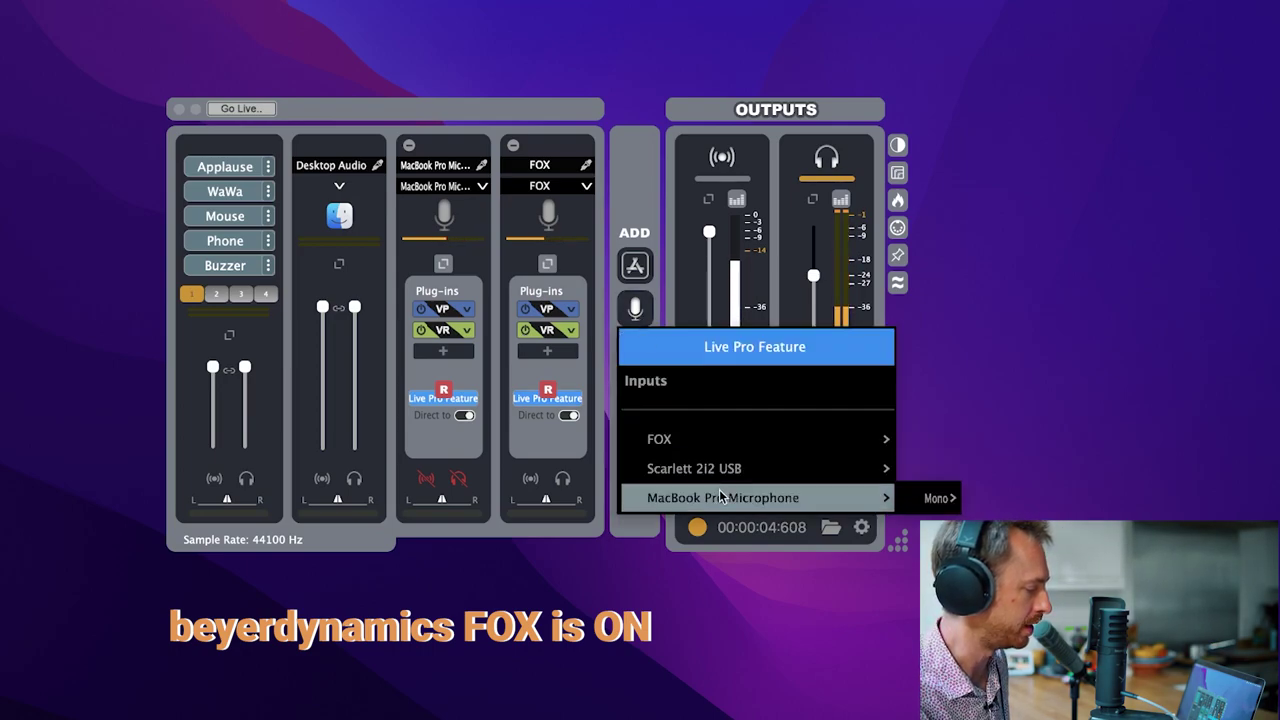
mouse_move(792, 475)
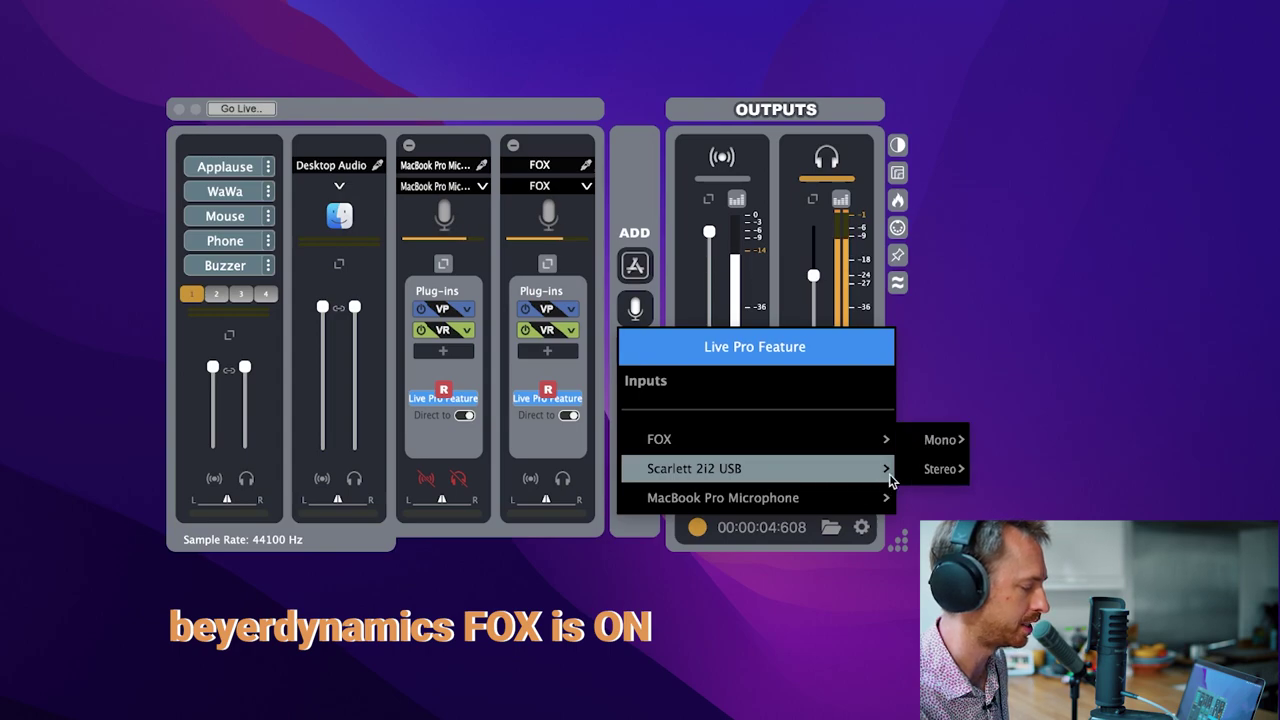
mouse_move(936, 443)
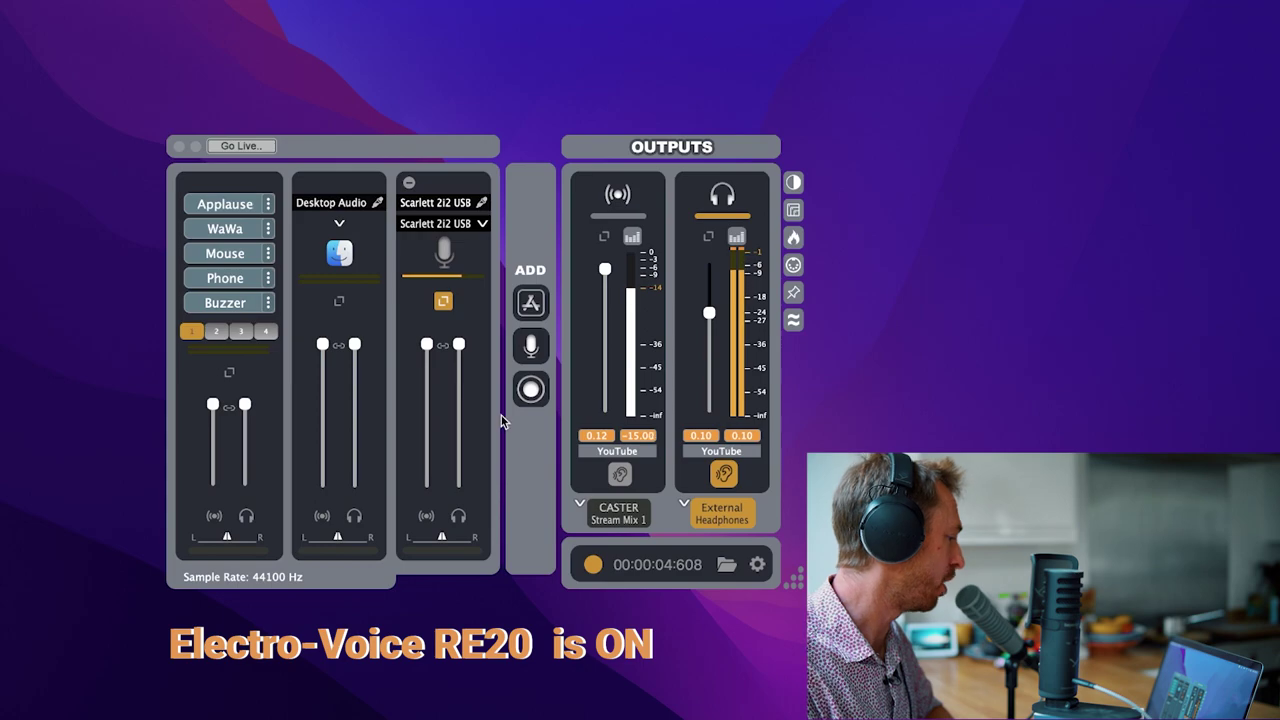
- Open the Voice Radio plug-in on the Scarlett 2i2 USB channel and switch off its Freq, Comp and Expander sections
left_click(446, 303)
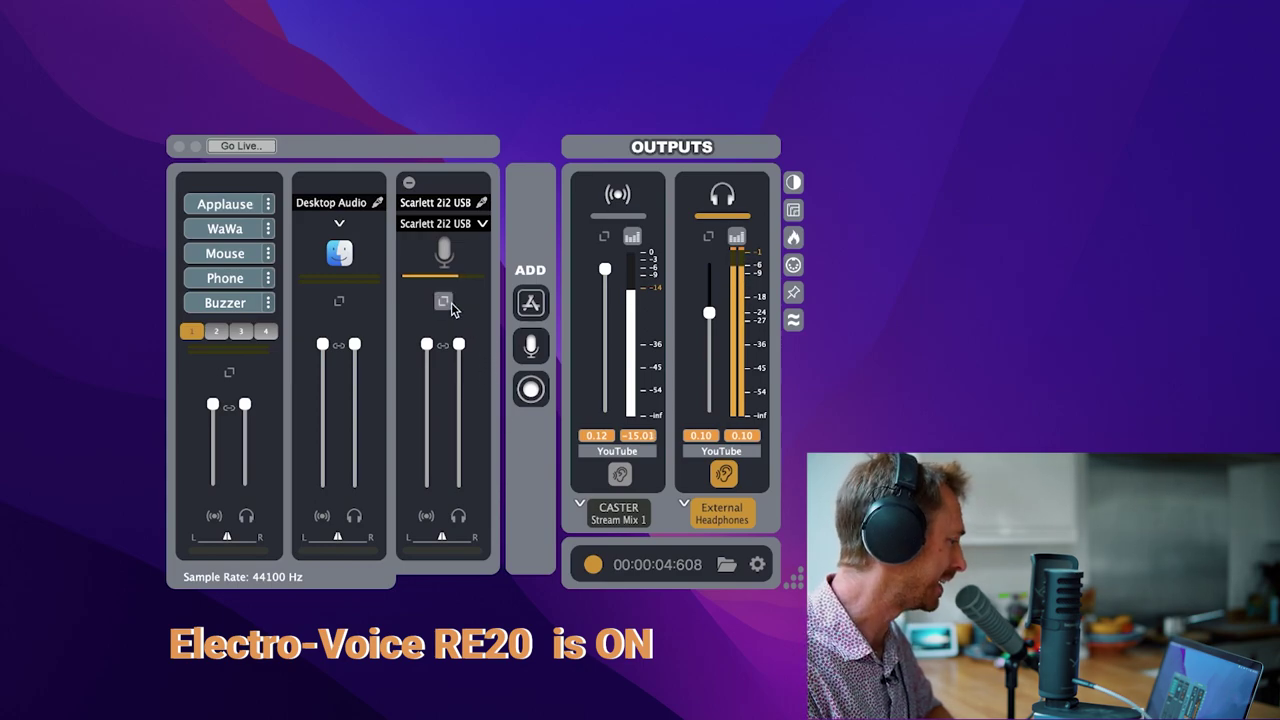
left_click(444, 302)
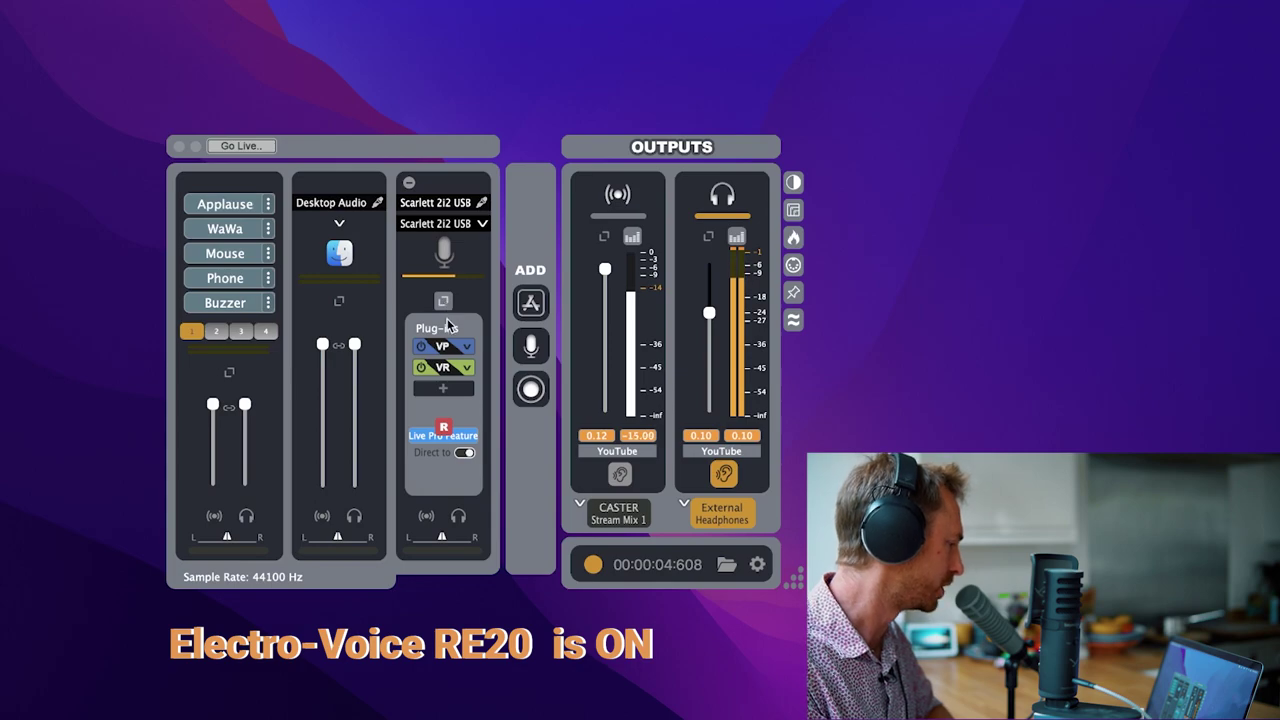
left_click(443, 369)
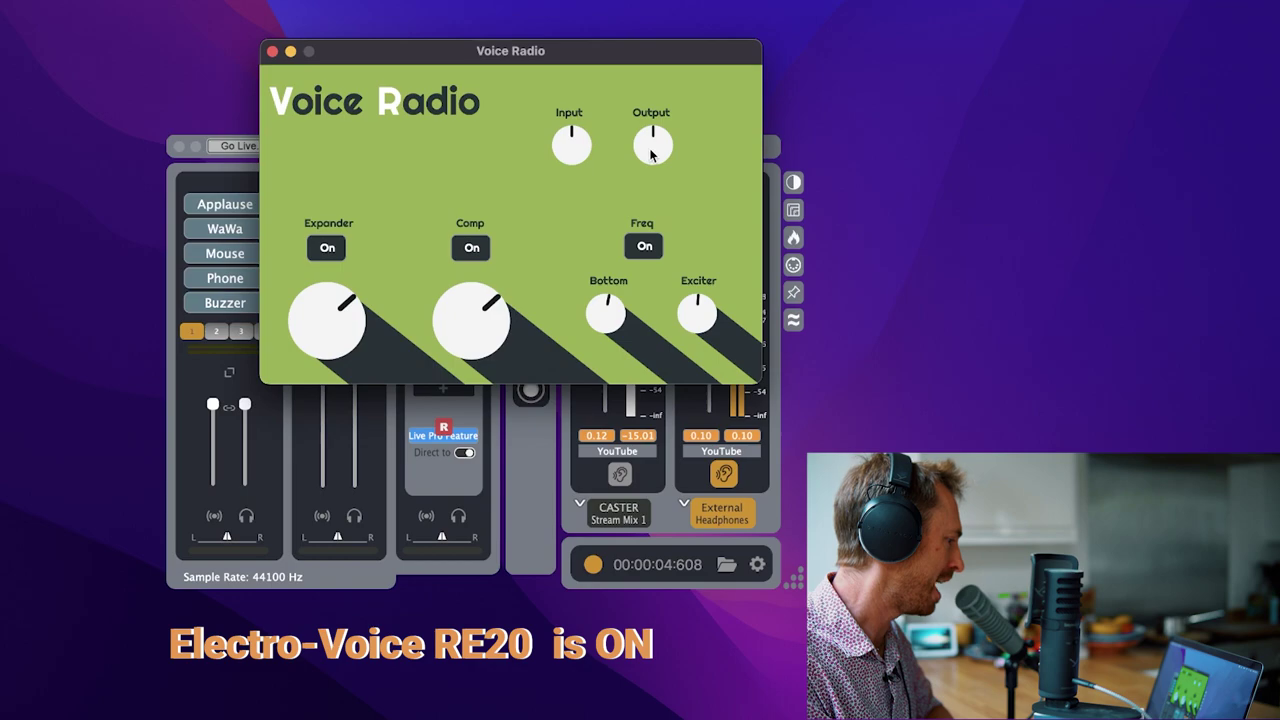
left_click(646, 252)
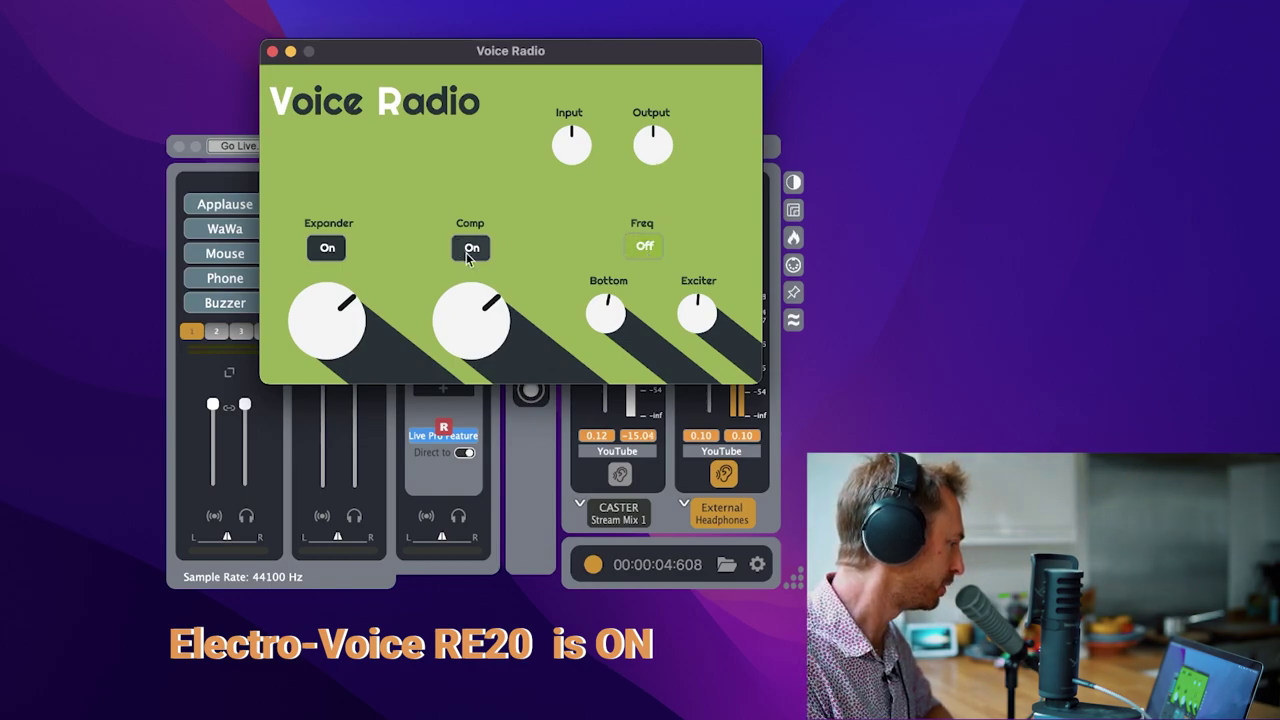
left_click(324, 249)
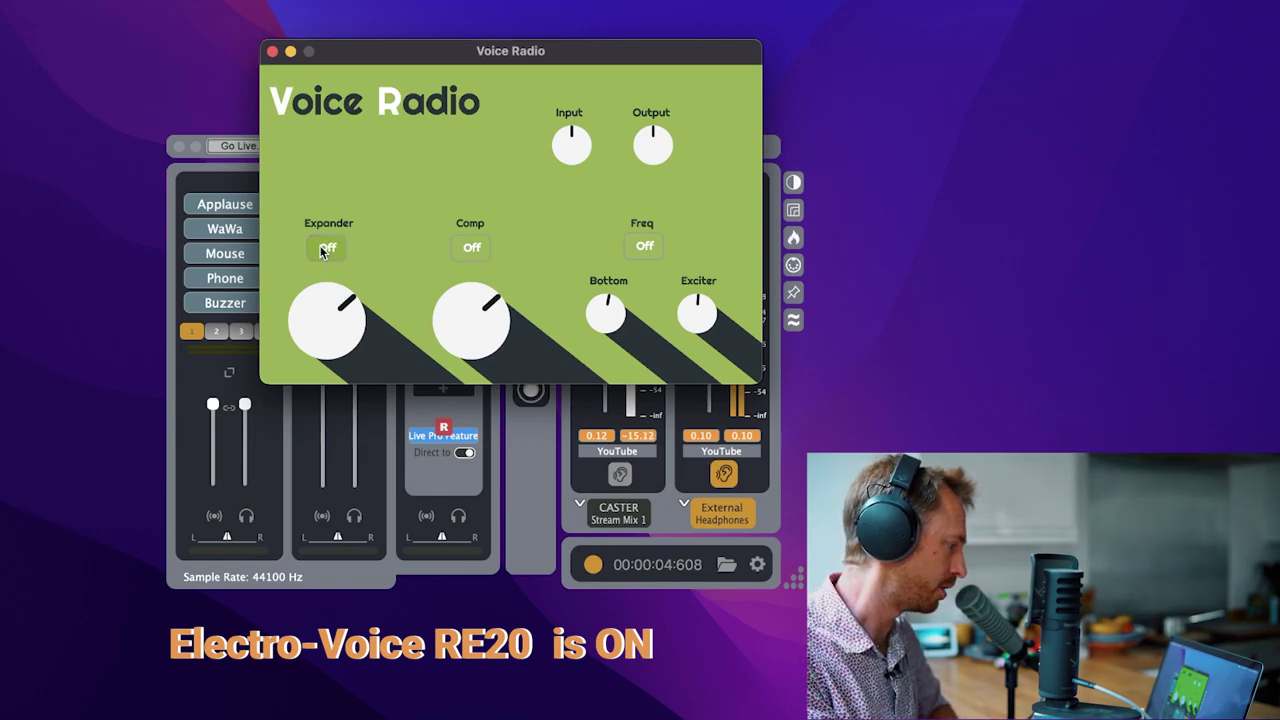
- Switch the Voice Radio Expander on, try its knob at low and high settings, and return it to its original position
left_click(322, 252)
mouse_move(336, 348)
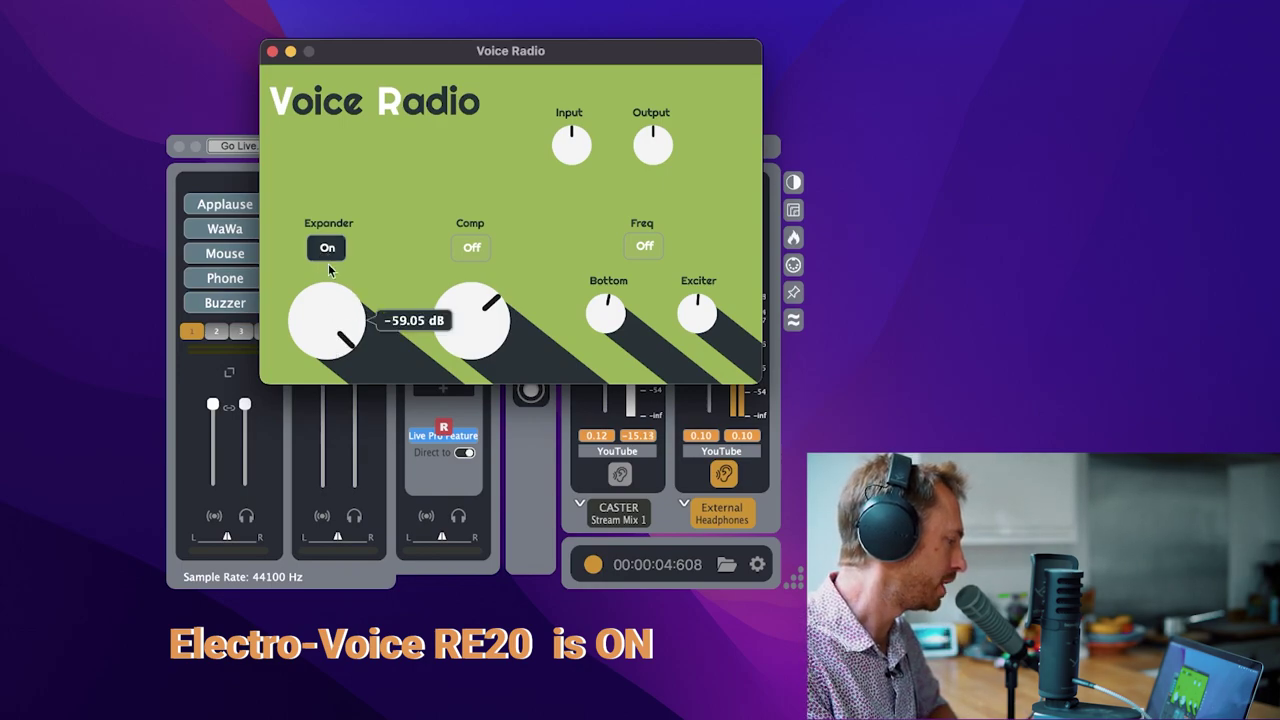
left_click_drag(327, 318, 343, 488)
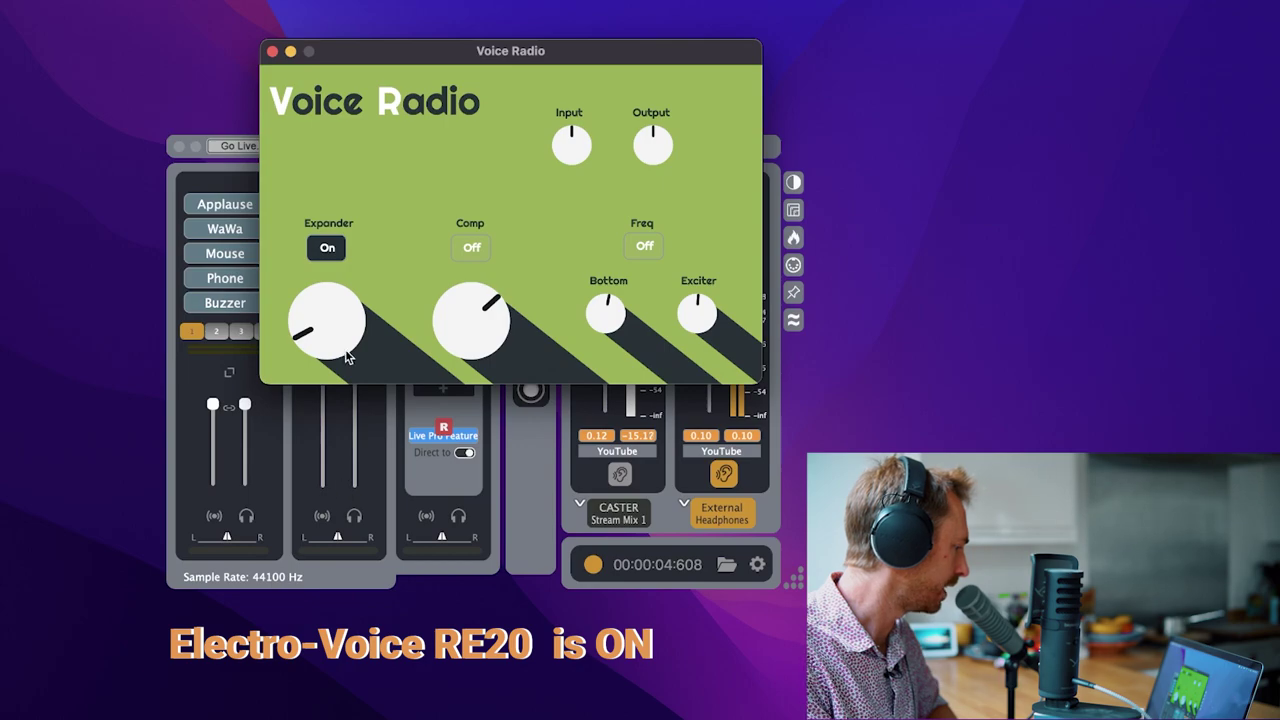
mouse_move(342, 352)
left_click_drag(325, 289, 340, 137)
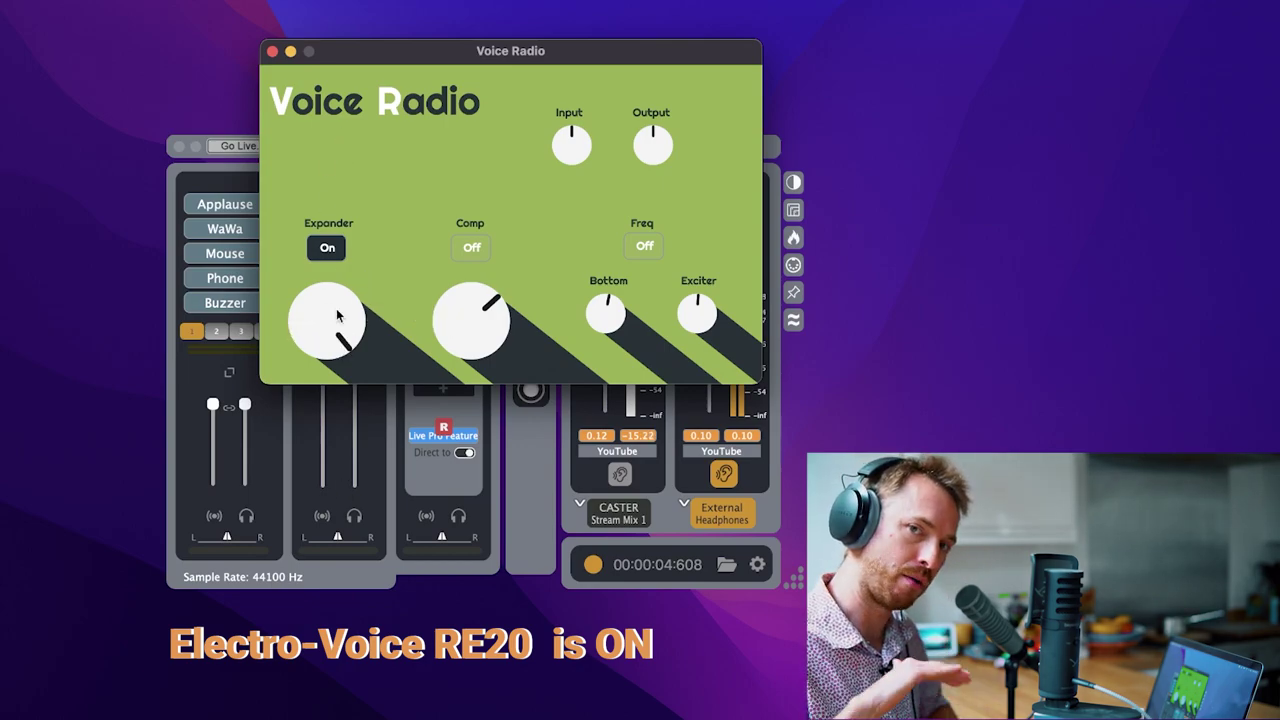
left_click_drag(337, 316, 395, 331)
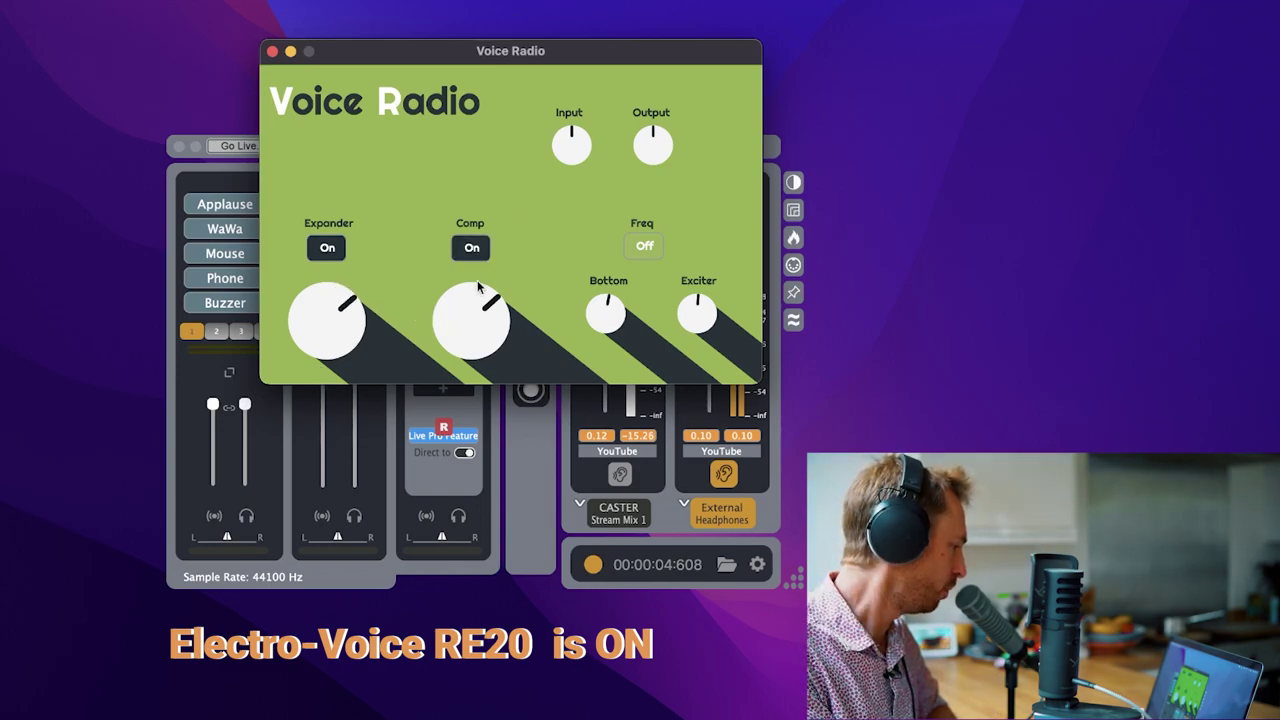
- With Comp switched on, sweep its knob through strong and light settings and bring it back near its original position
left_click_drag(477, 282, 465, 495)
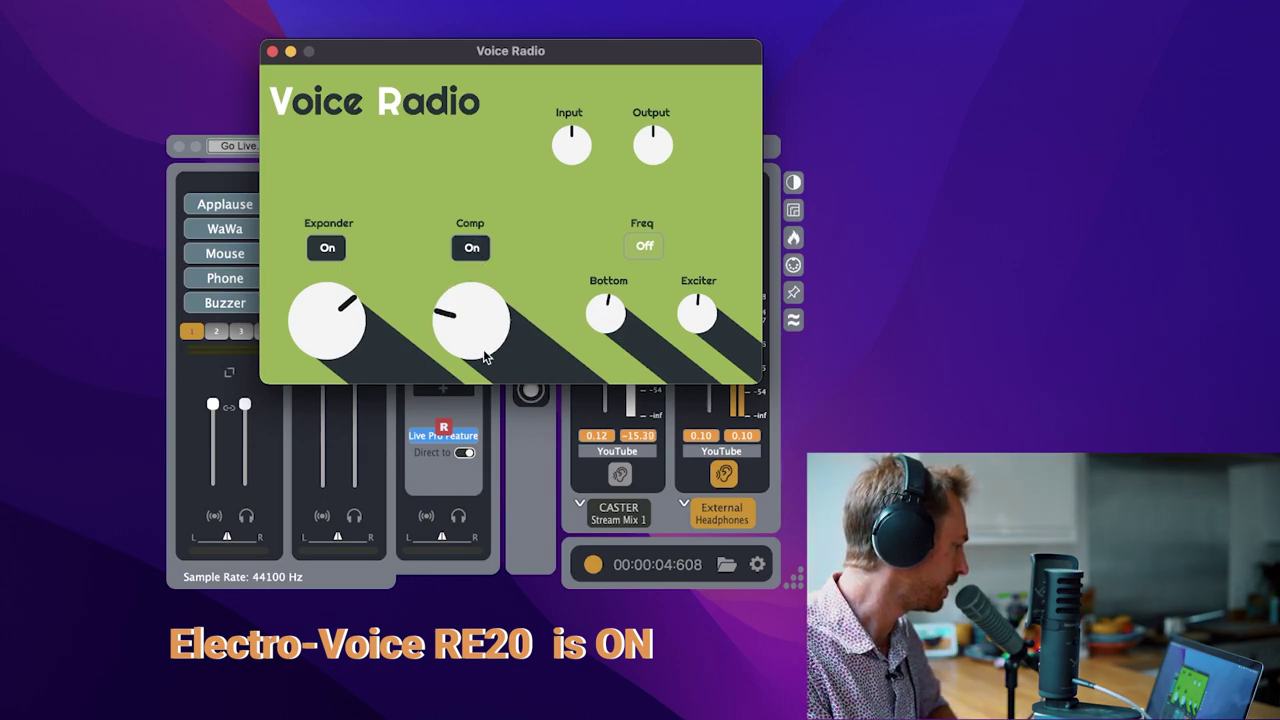
left_click_drag(484, 351, 457, 226)
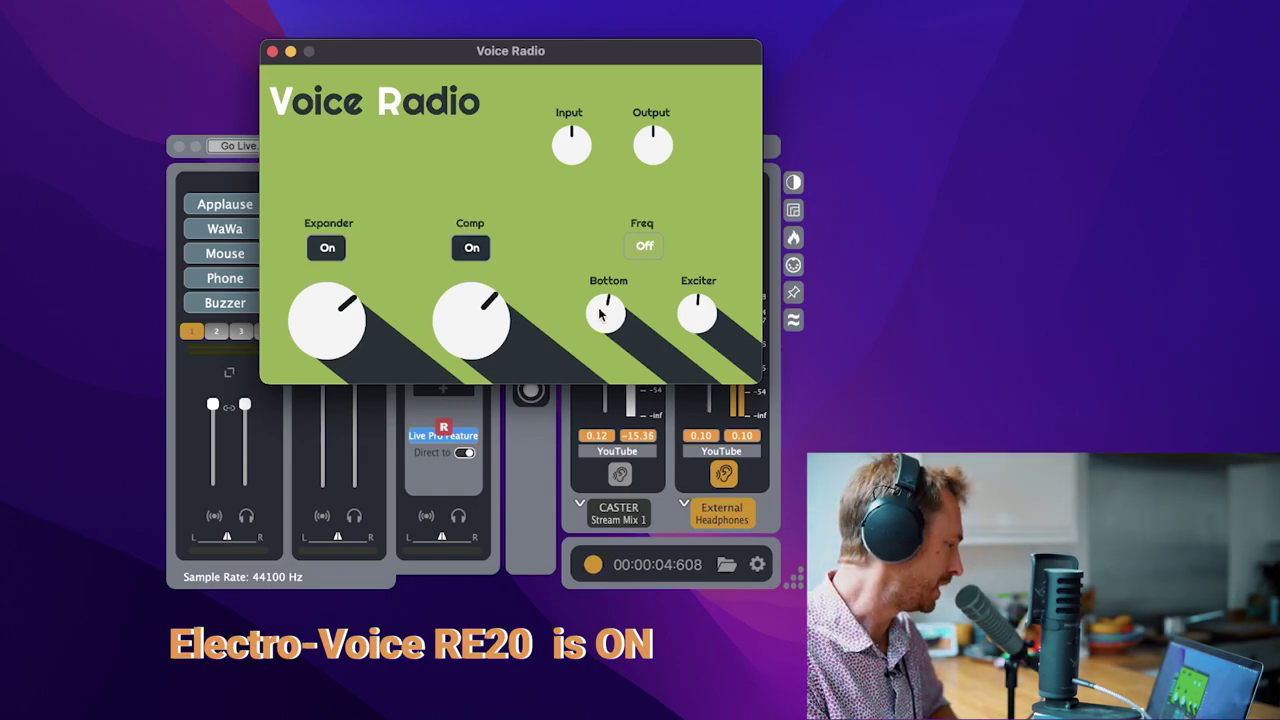
- Try an extreme Bottom boost of about 37.26 dB, switching the Freq section on and off to compare
mouse_move(600, 314)
left_click_drag(599, 303, 599, 239)
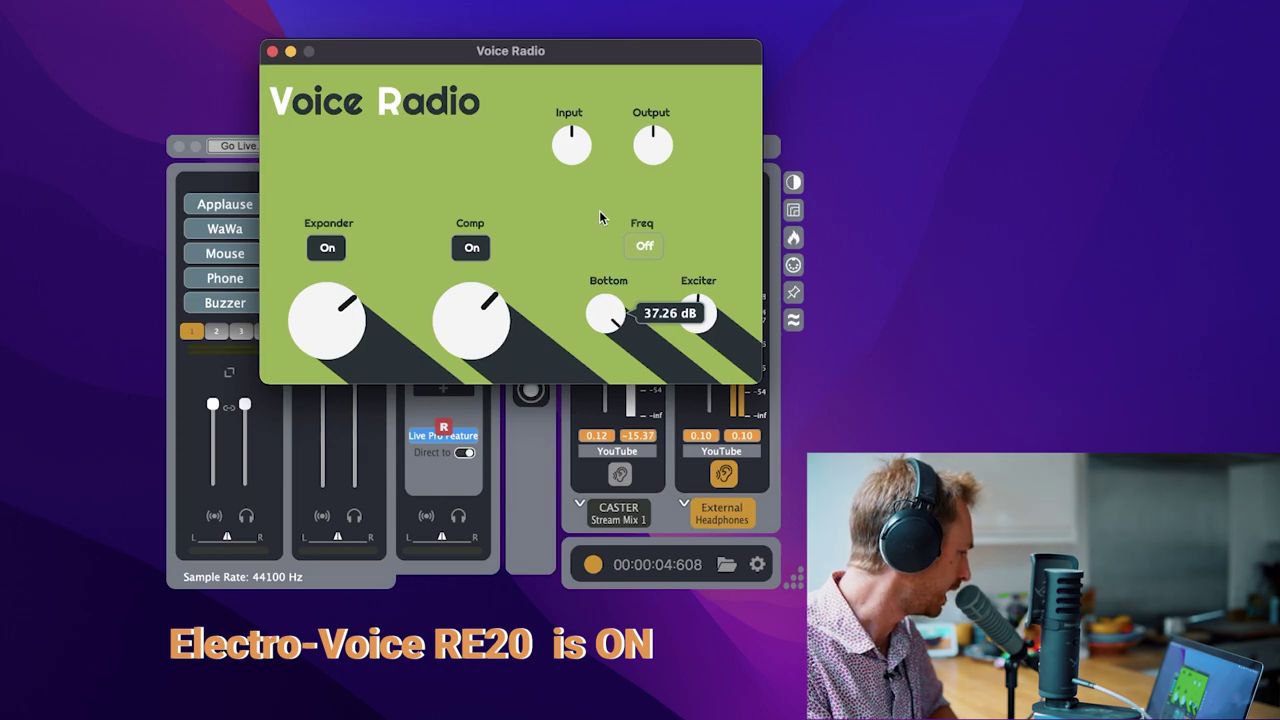
left_click(643, 248)
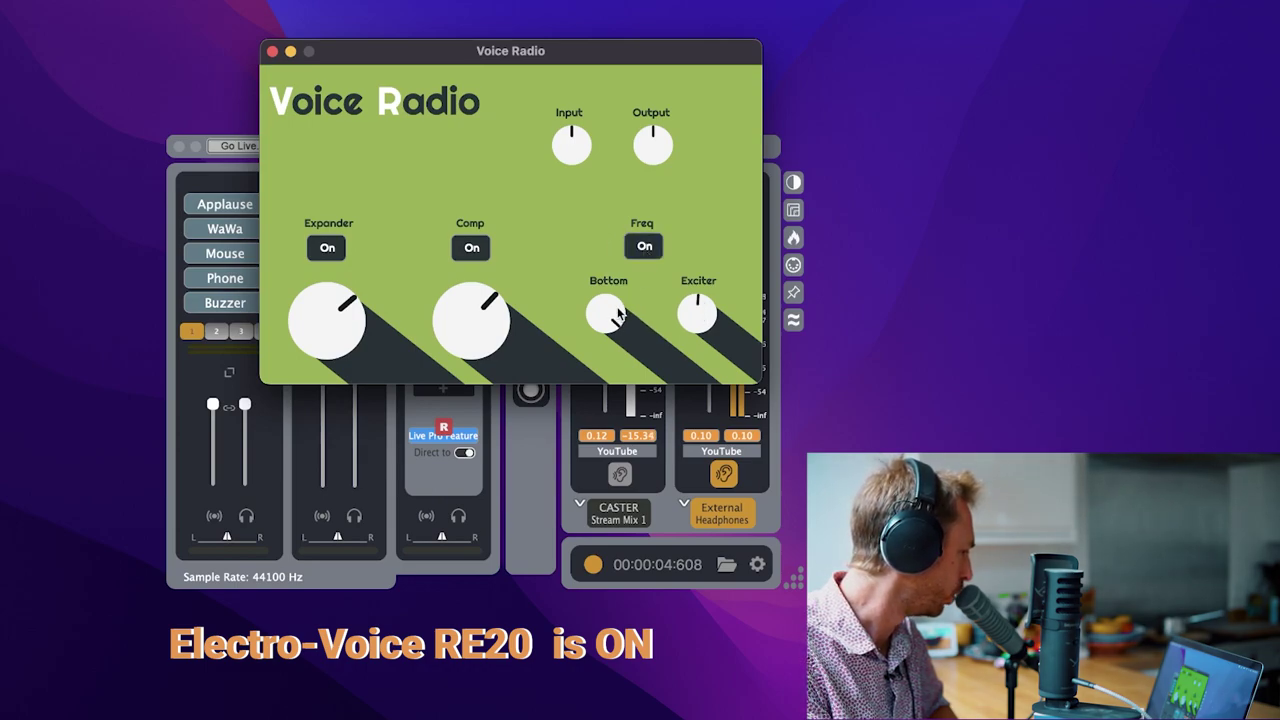
left_click(643, 248)
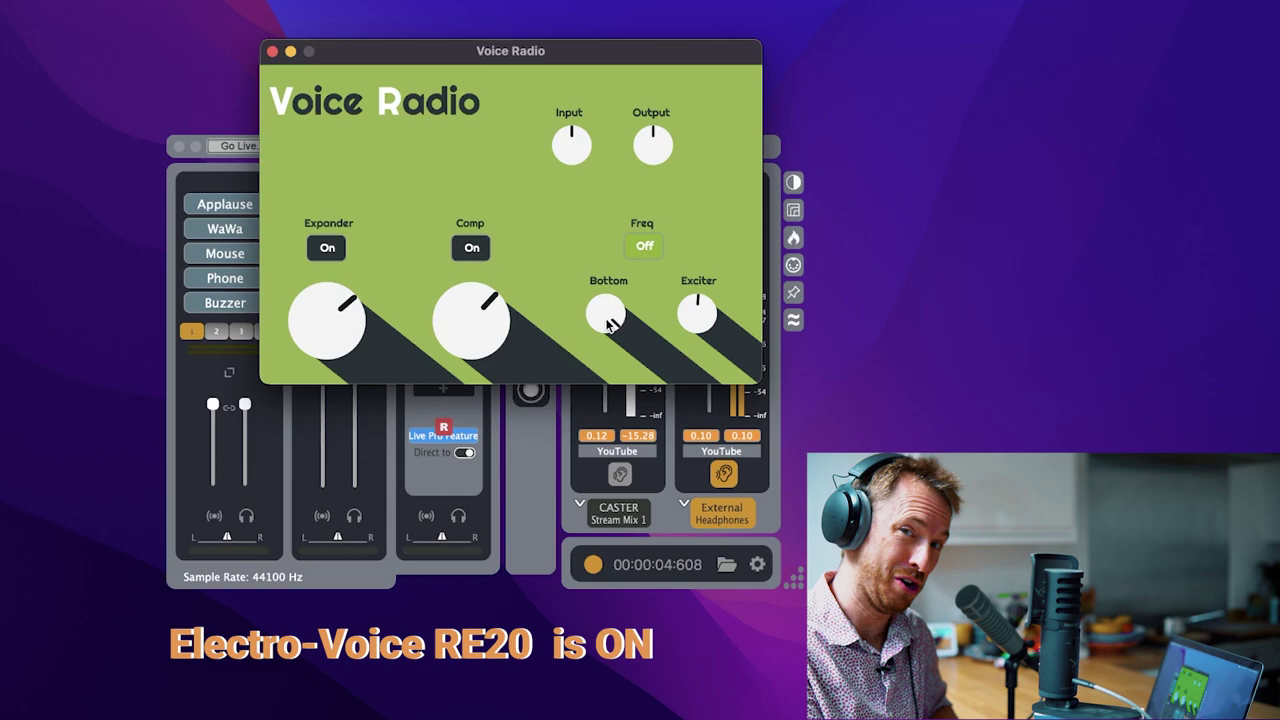
- Bring the Bottom knob back to a moderate setting just past the middle and switch the Freq section on
left_click(607, 319)
left_click(643, 246)
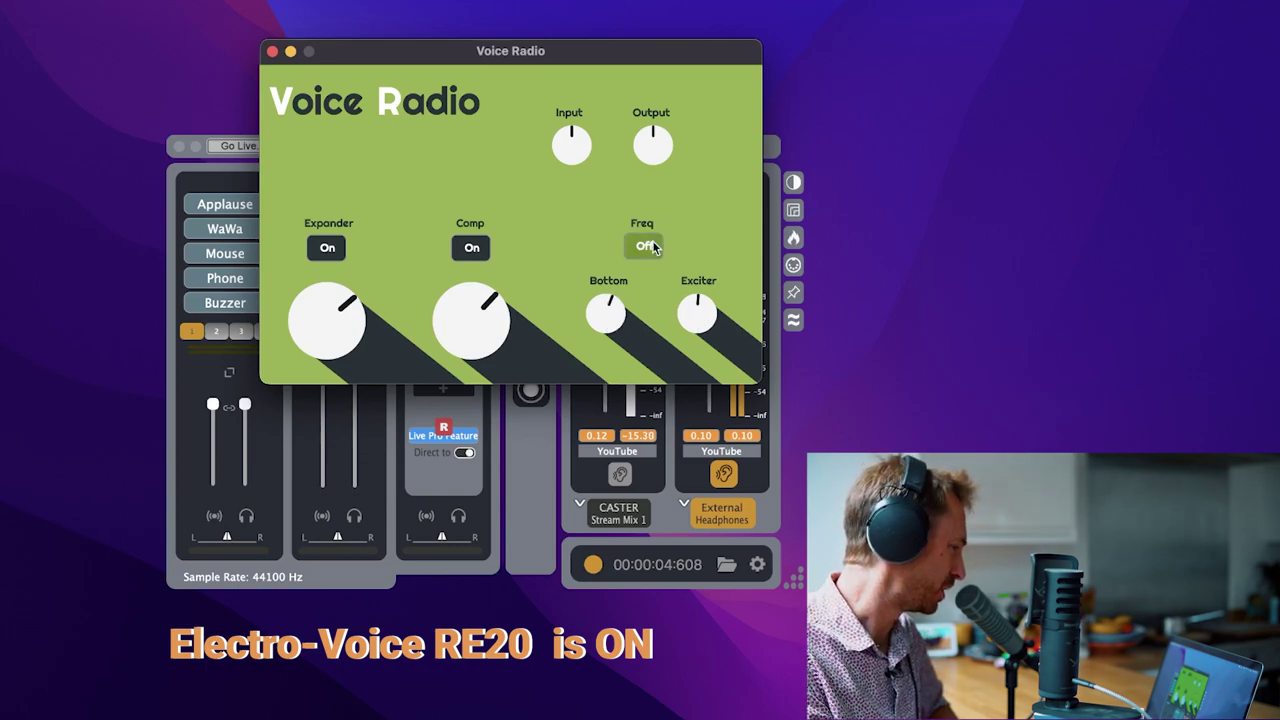
- Lower the Voice Radio Bottom knob slightly to just past centre and close the plug-in window
mouse_move(607, 323)
left_mouse_down()
mouse_move(613, 284)
mouse_move(610, 330)
left_mouse_up()
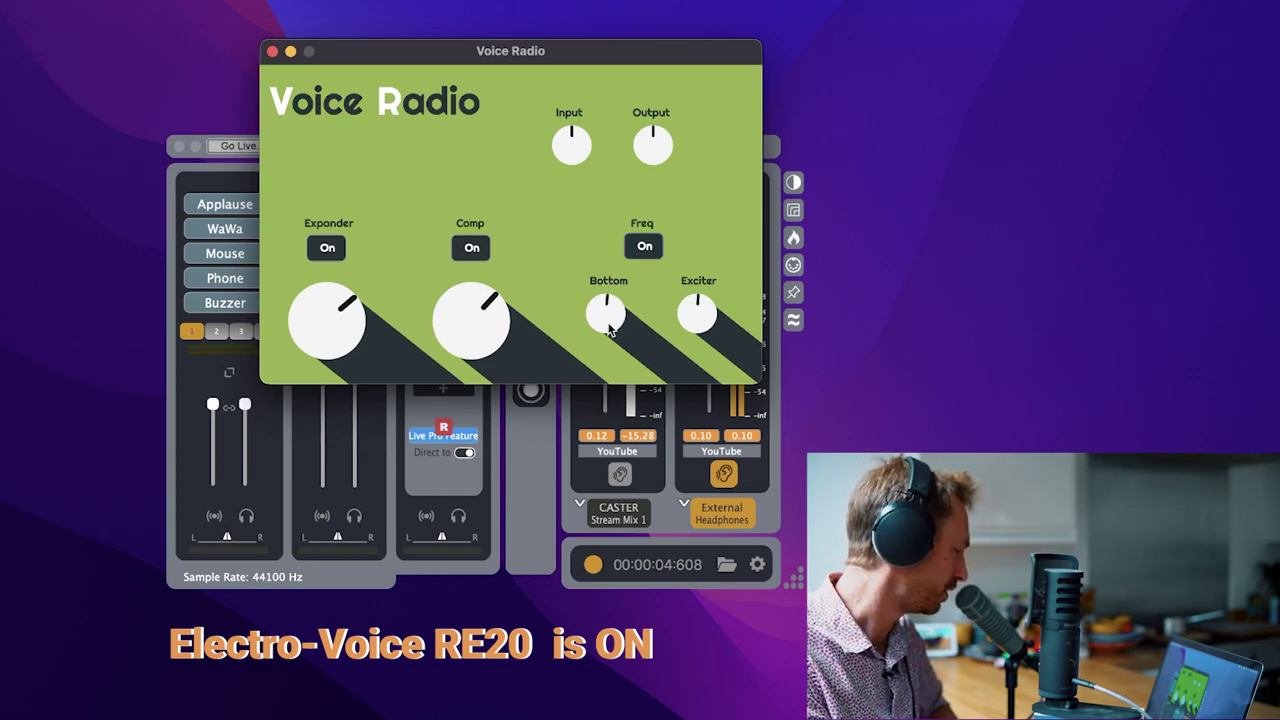
left_click(698, 318)
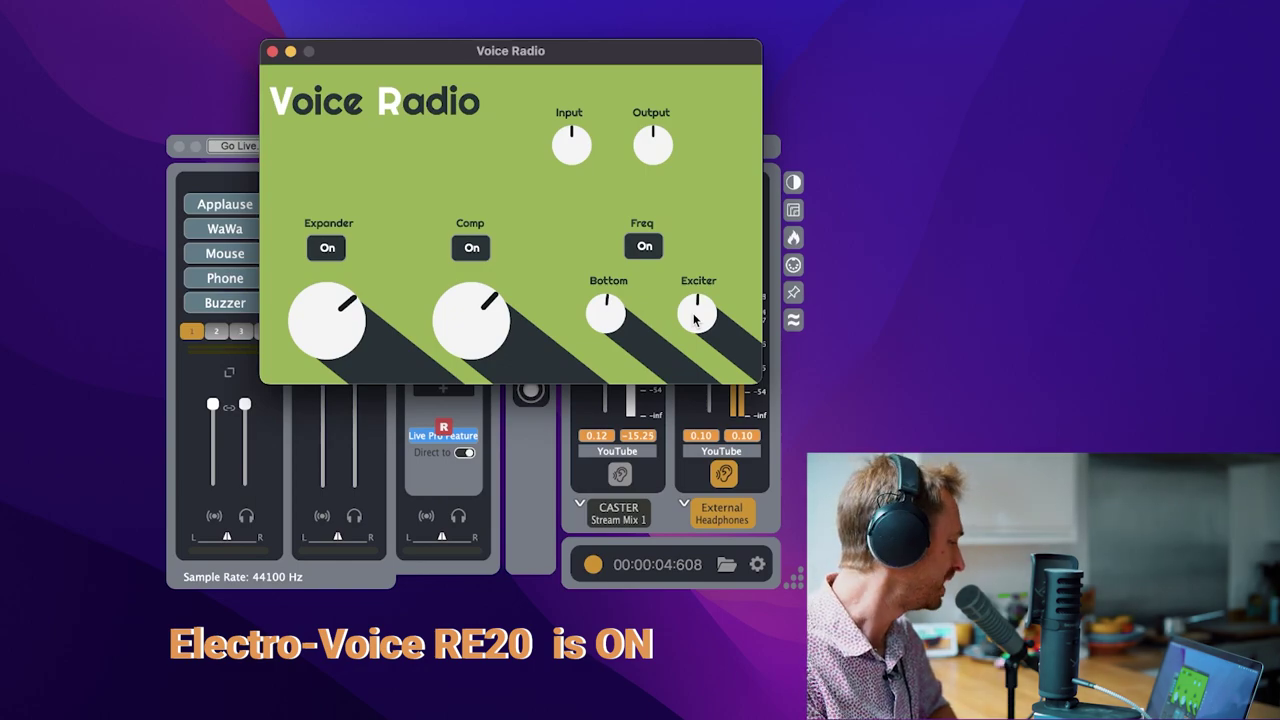
left_click(272, 52)
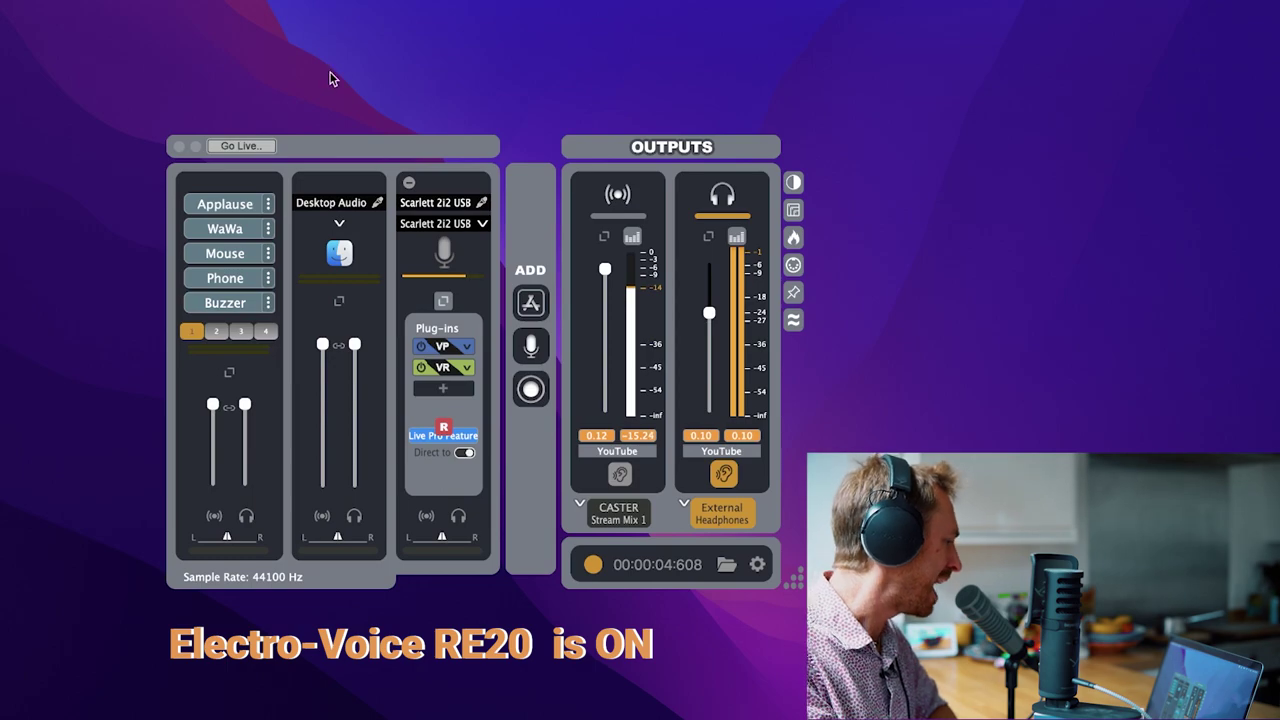
- Add zoom.us as an application input channel in the mixer and open the audio settings in Zoom
left_click(531, 302)
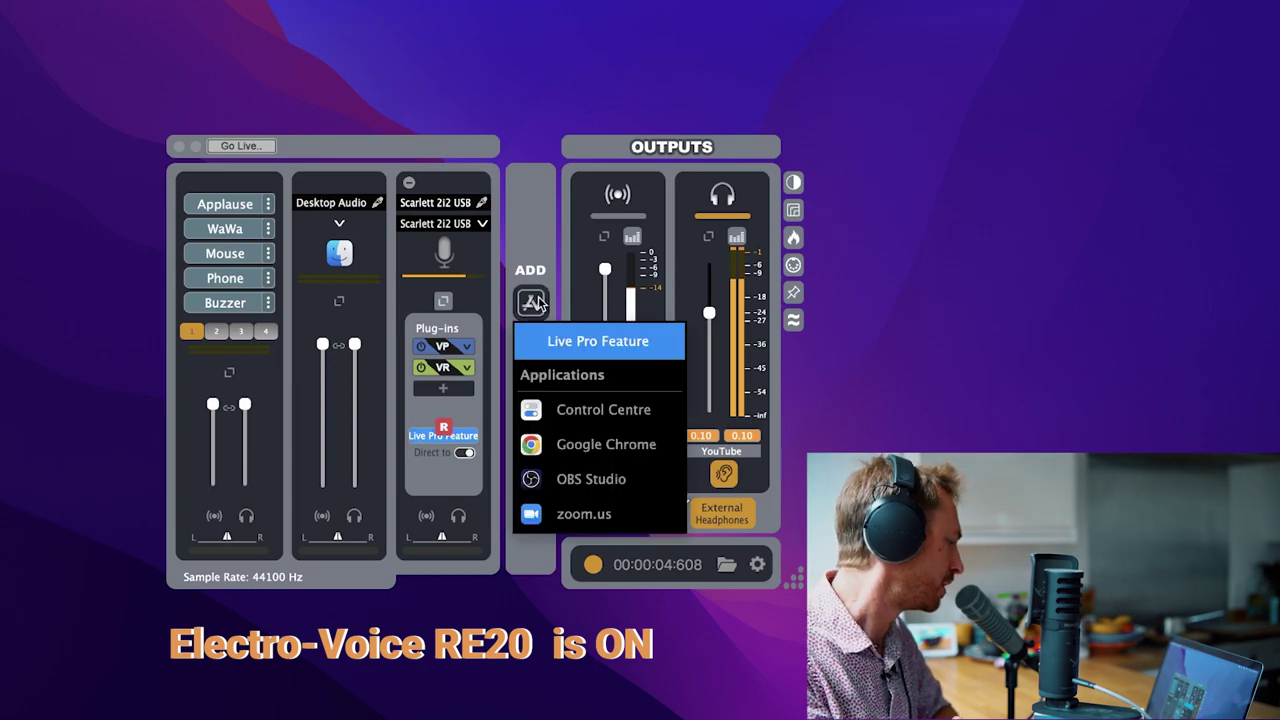
left_click(582, 514)
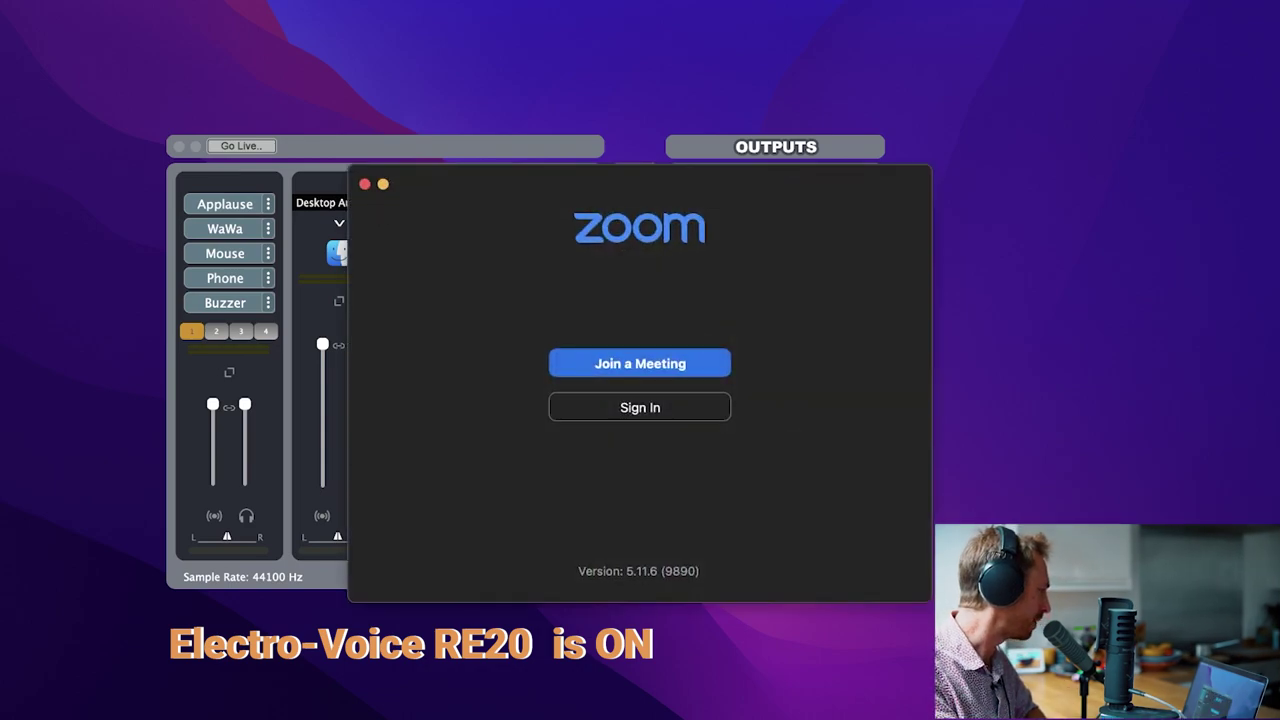
key("super+comma")
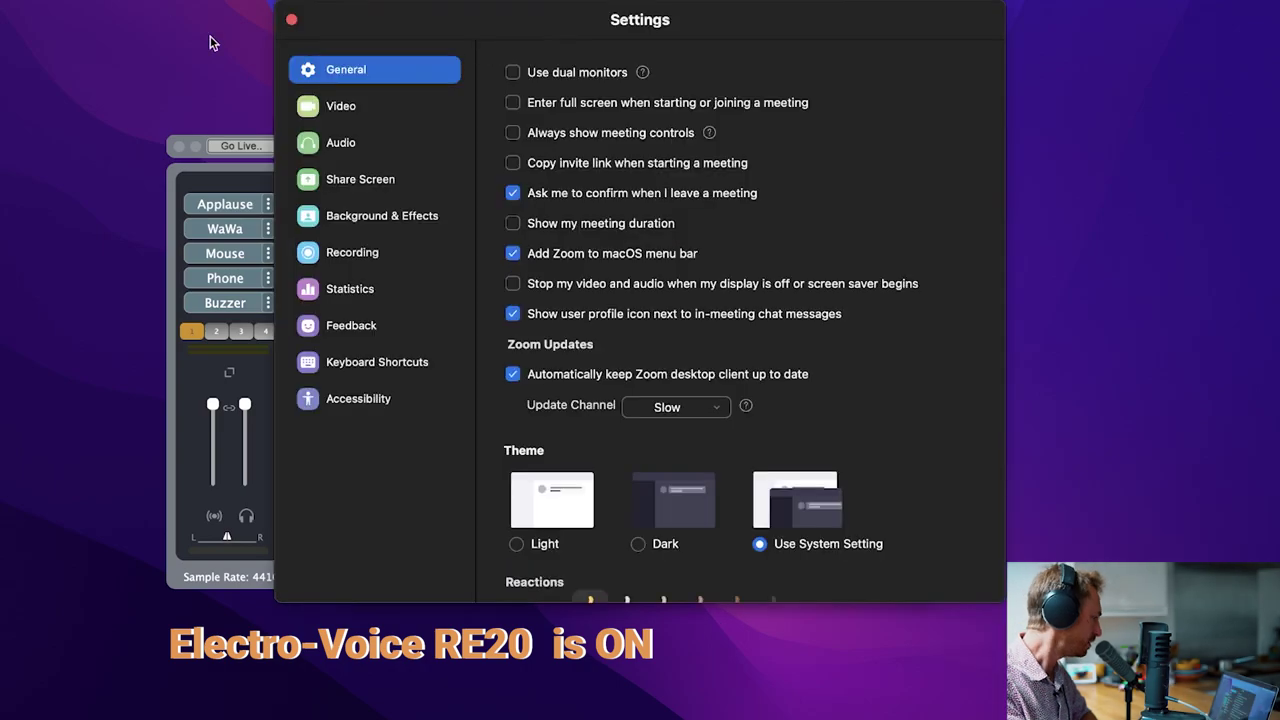
left_click(340, 142)
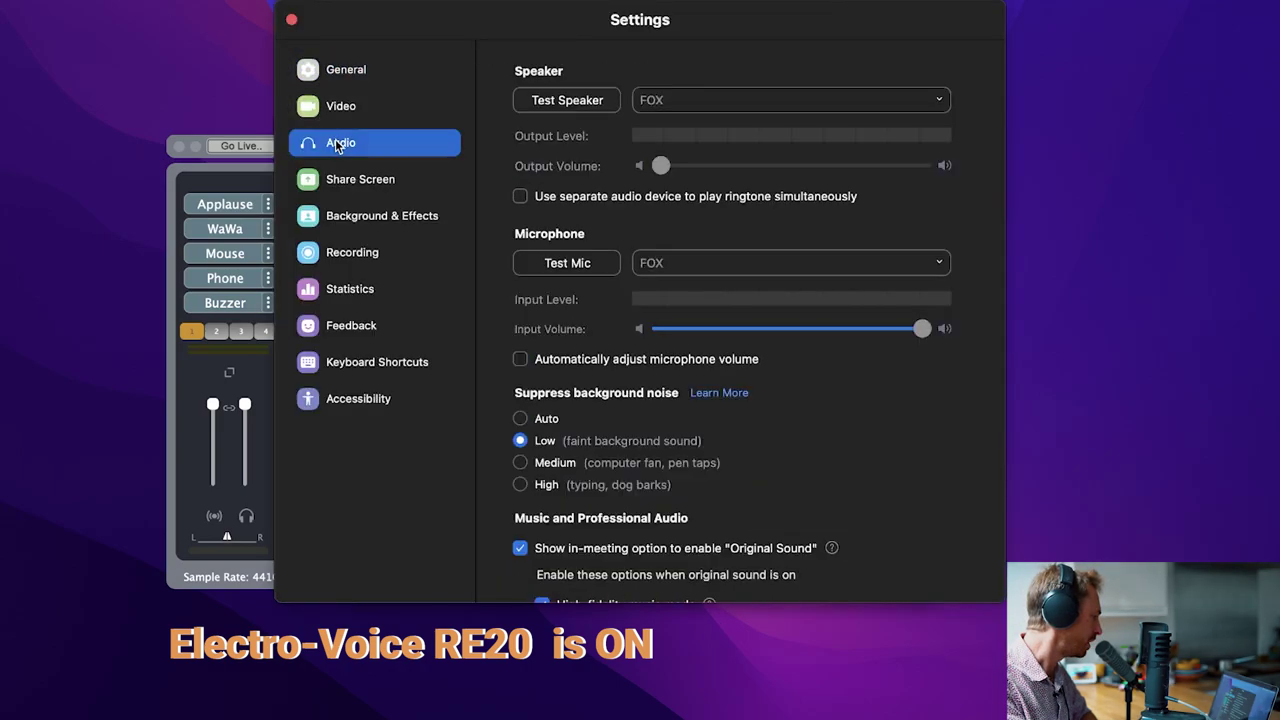
- Set Zoom's speaker to CASTER and its microphone to CASTER Stream Mix 1, and close the Zoom windows
left_click(713, 104)
left_click(716, 267)
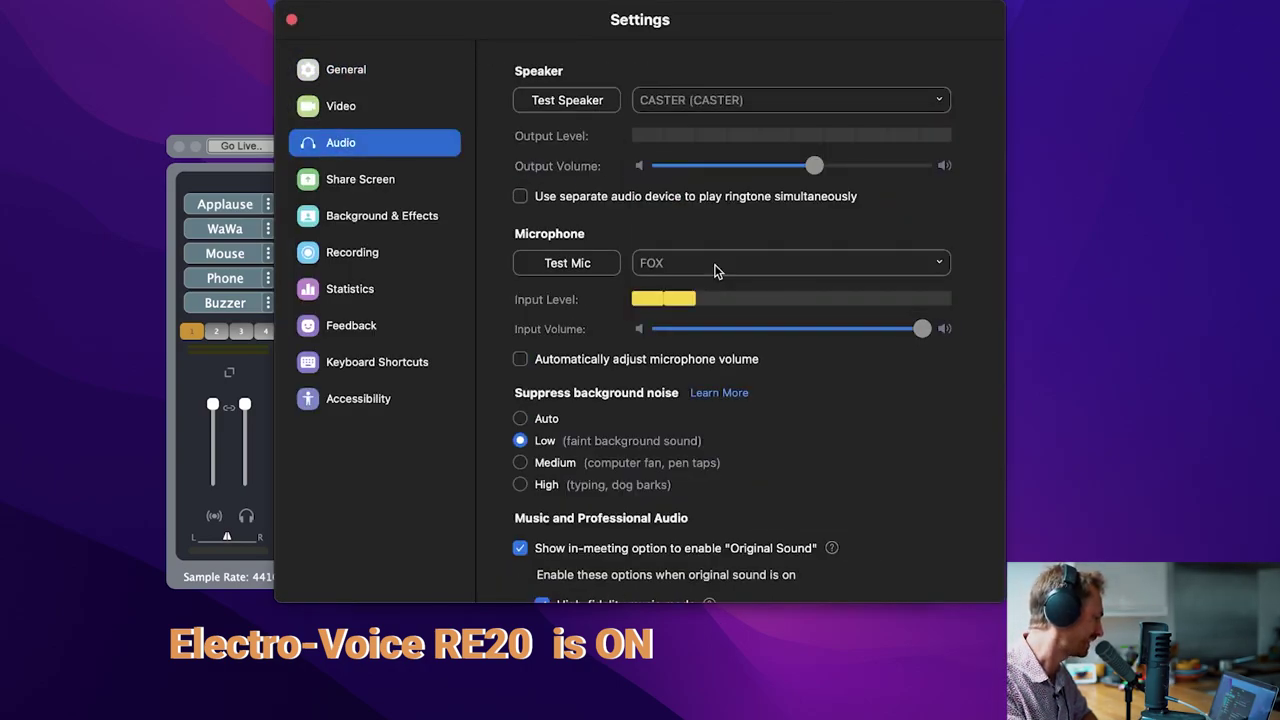
left_click(667, 263)
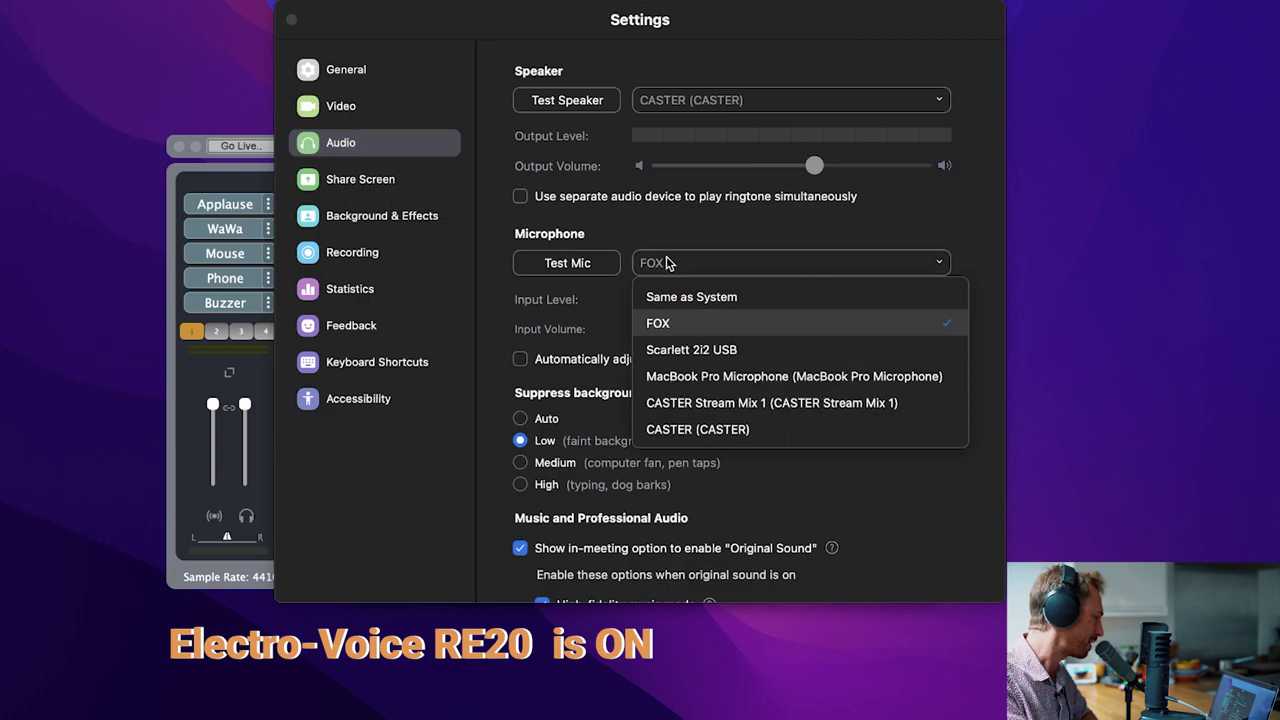
left_click(729, 404)
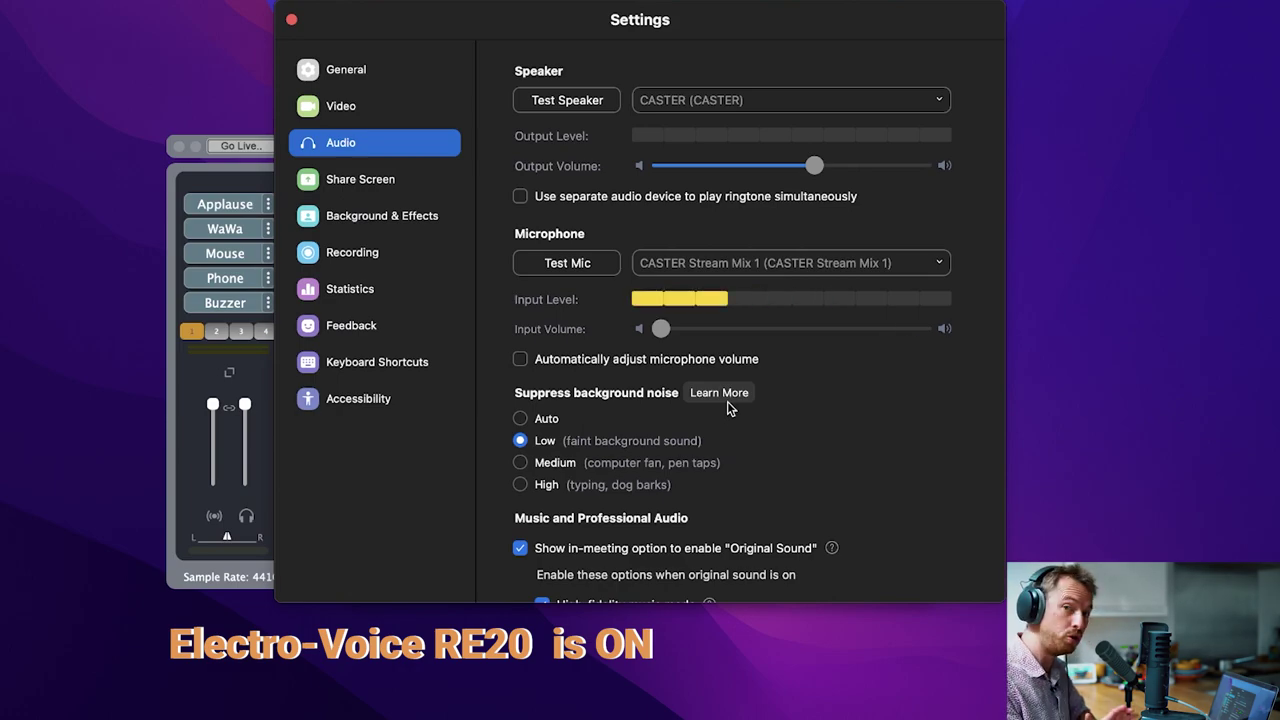
left_click(291, 20)
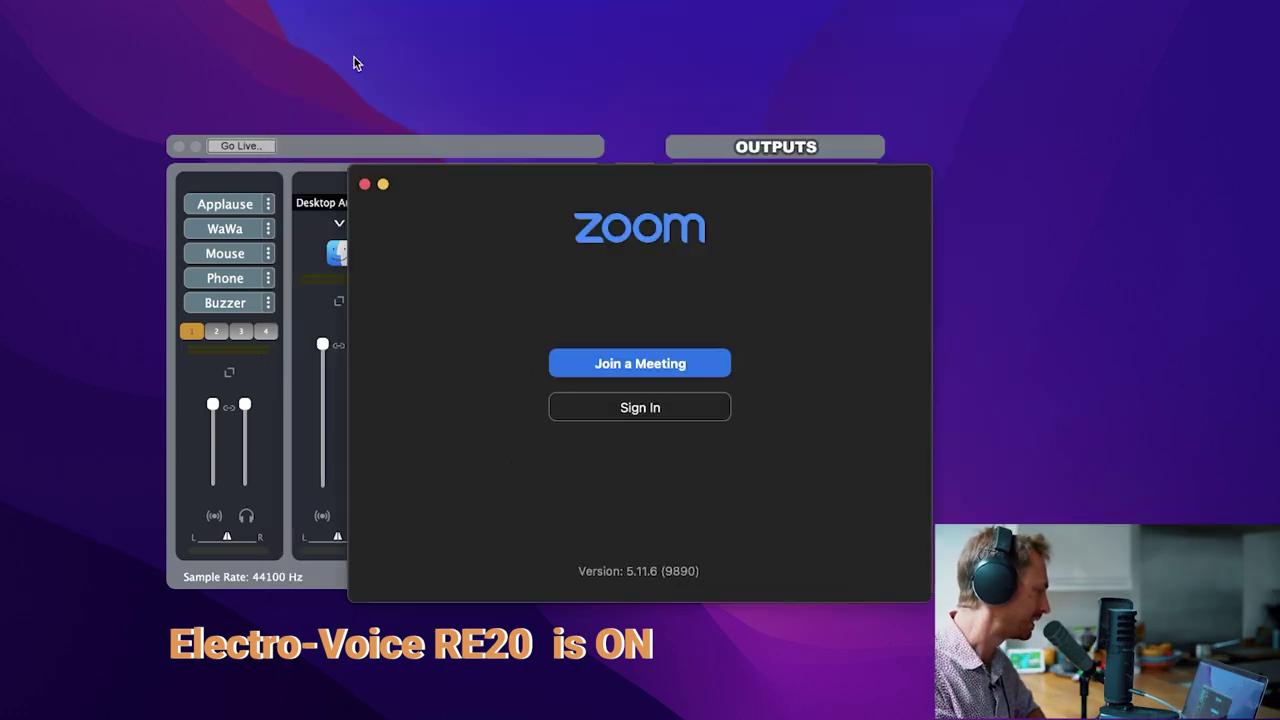
left_click(365, 184)
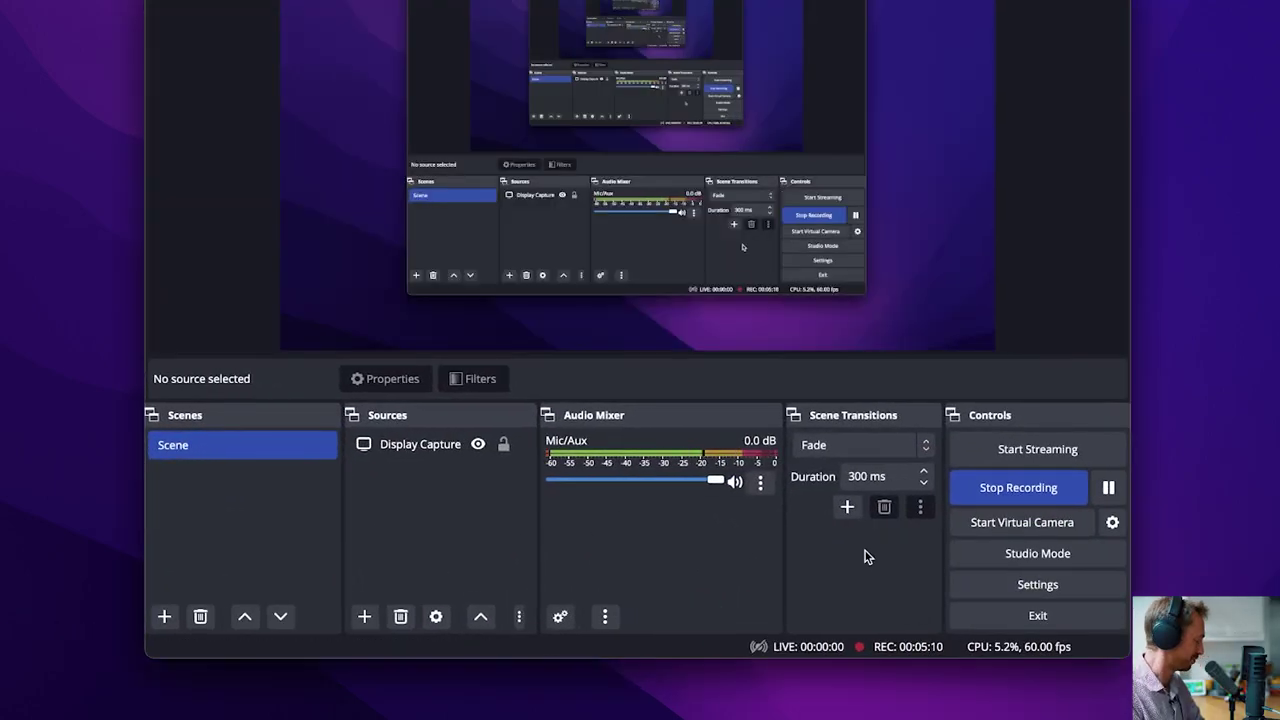
- In OBS Studio, check which input device the Mic/Aux source uses in its properties and leave without changes
left_click(760, 483)
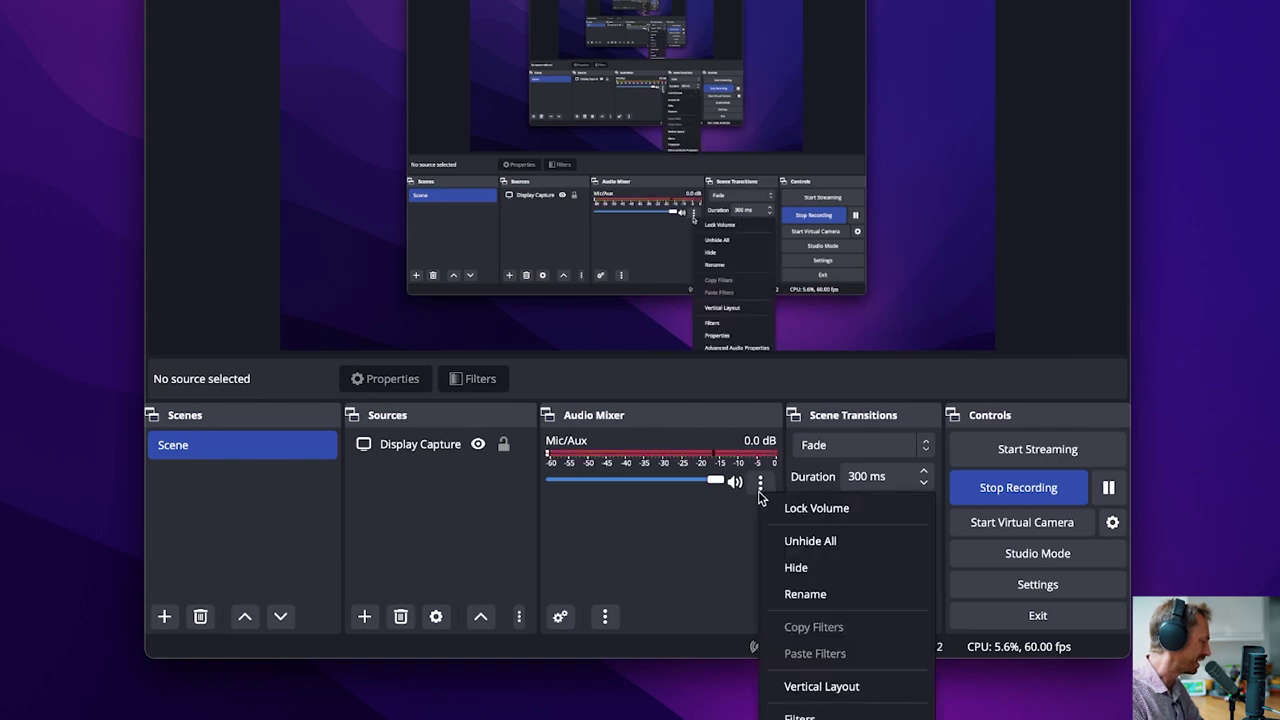
left_click(800, 715)
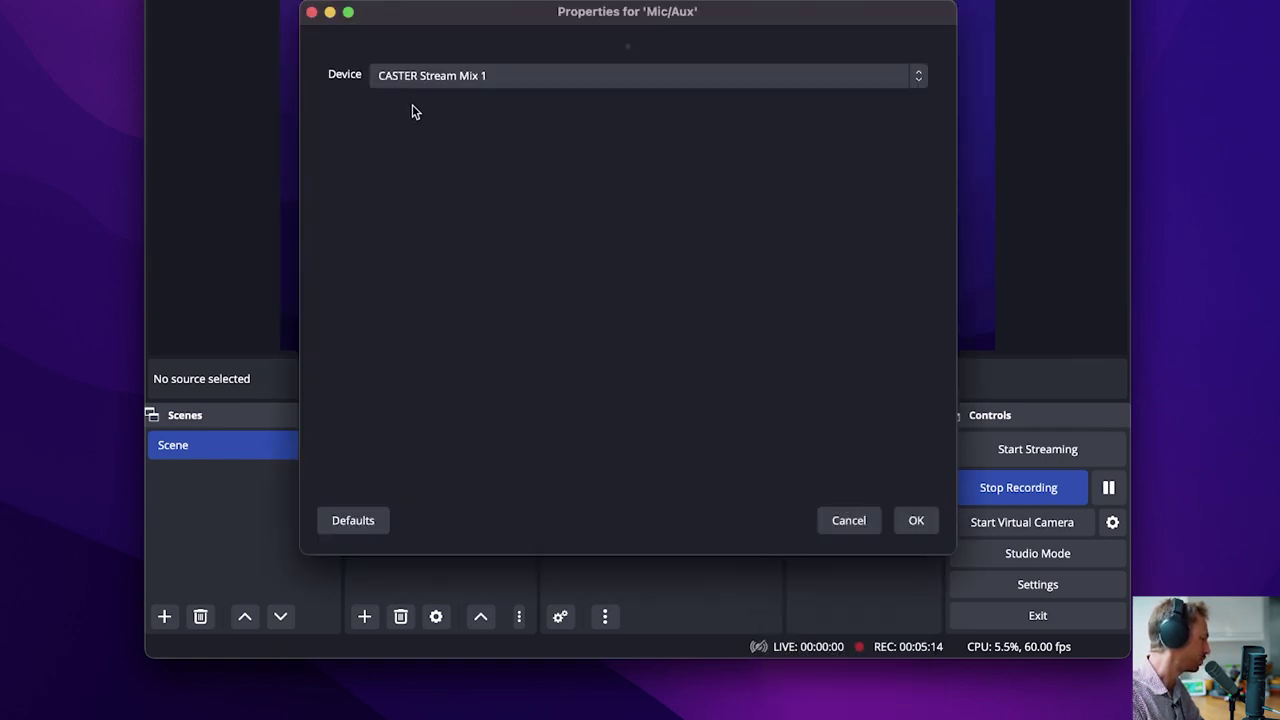
left_click(848, 521)
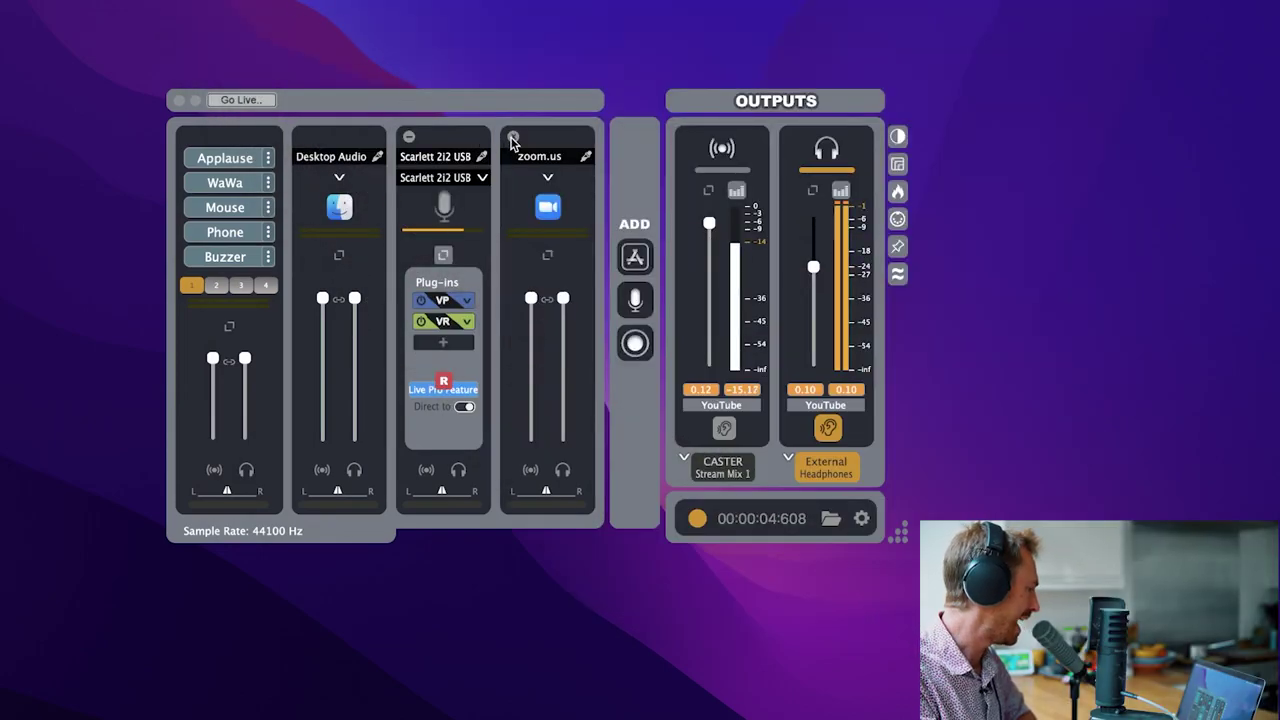
- Back in the CASTER mixer, remove the zoom.us channel and play the Applause and WaWa soundboard clips
left_click(513, 138)
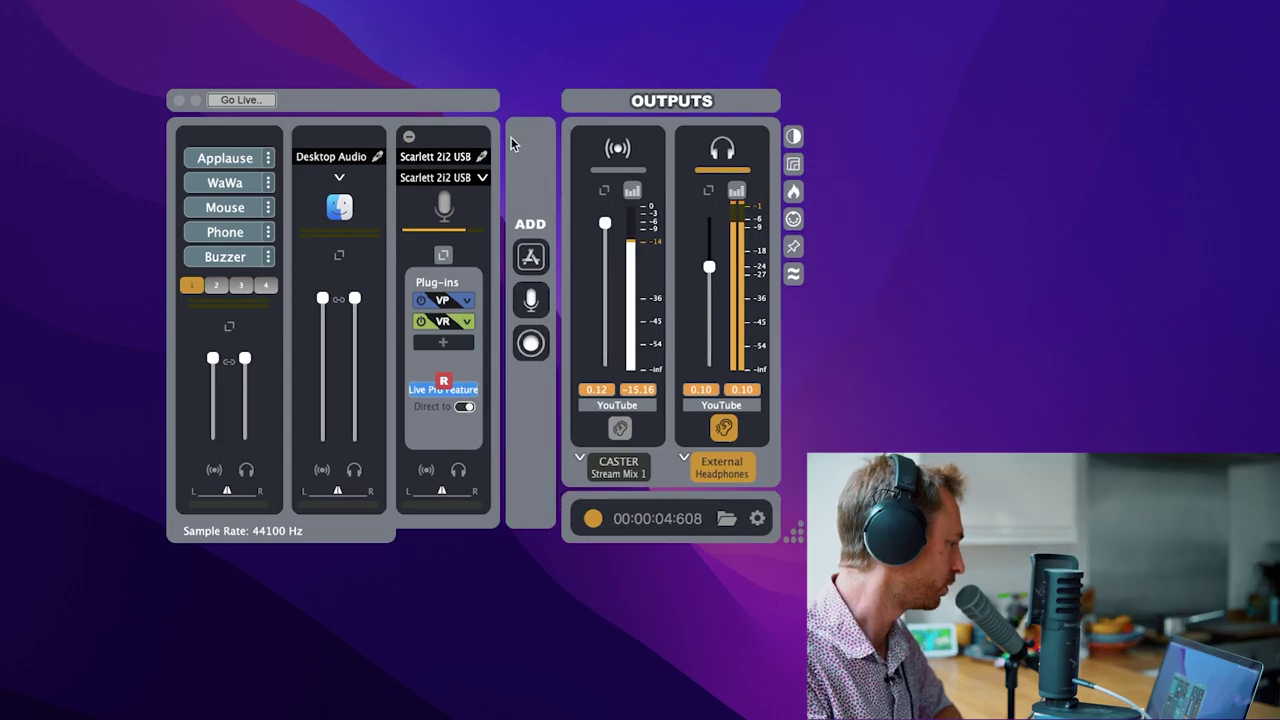
left_click(212, 165)
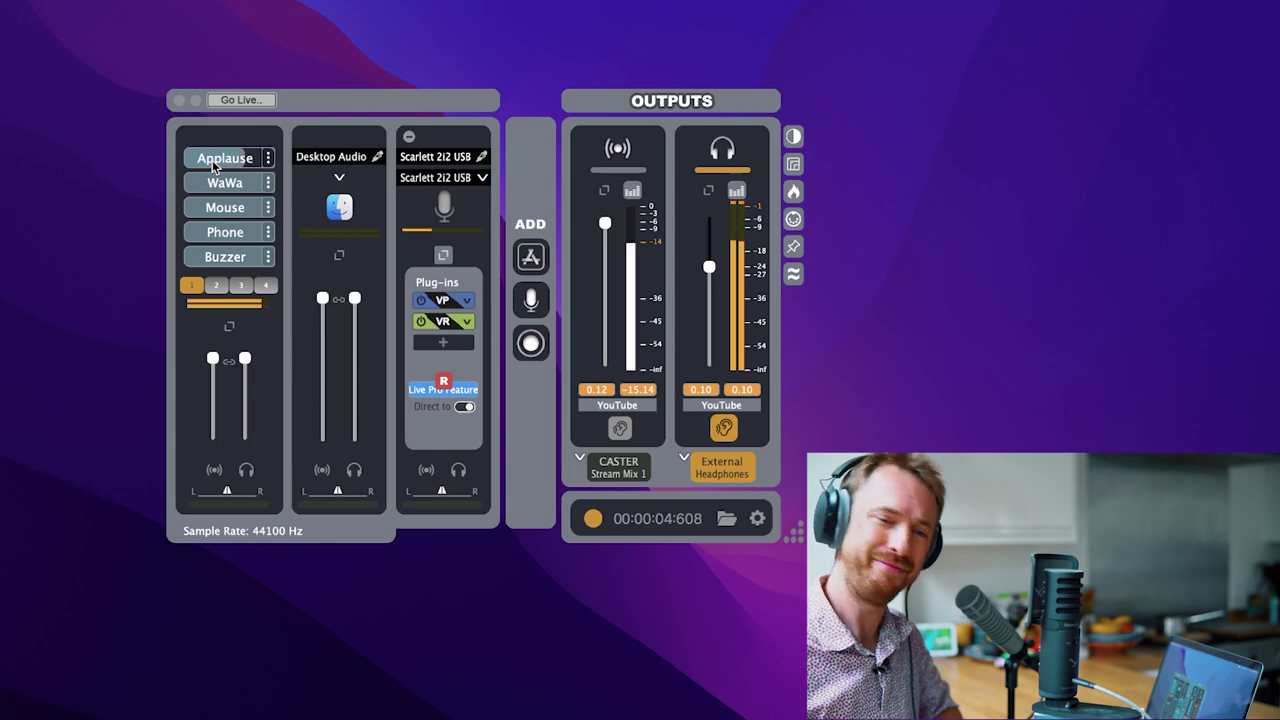
left_click(225, 184)
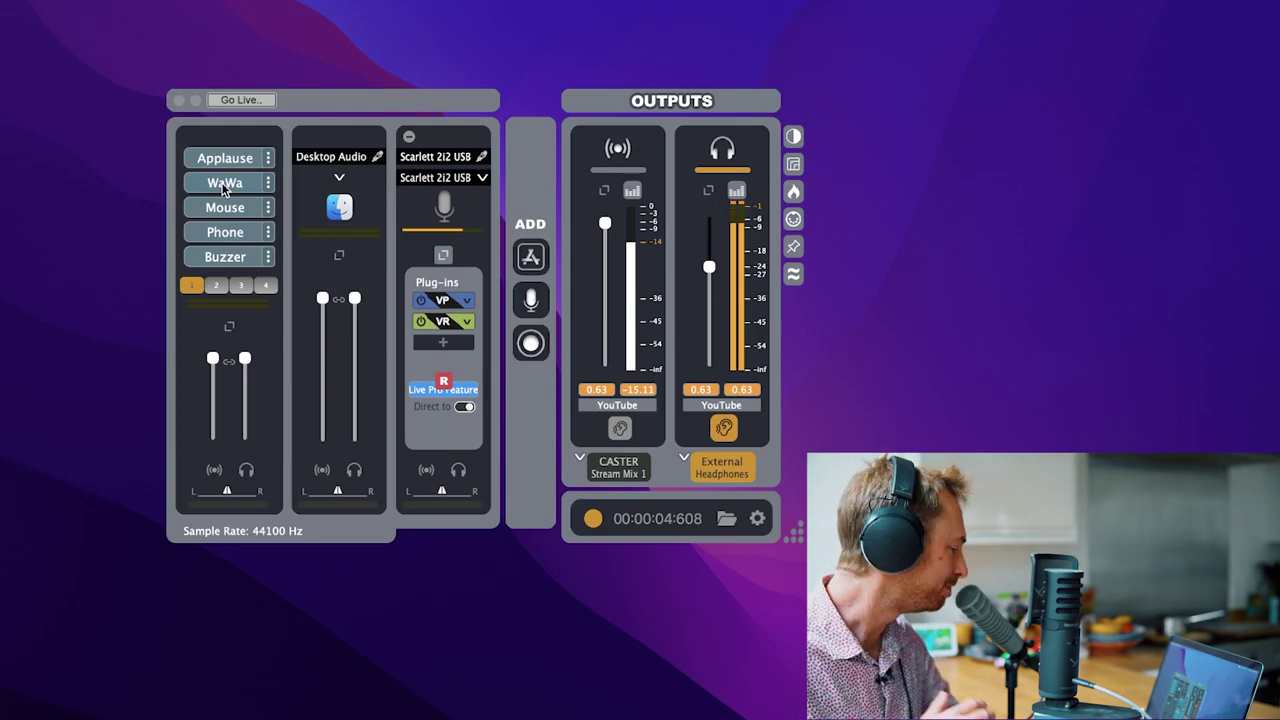
- Record a multitrack take of about 5 seconds and expand its new folder in the recordings location to list the track files
left_click(591, 518)
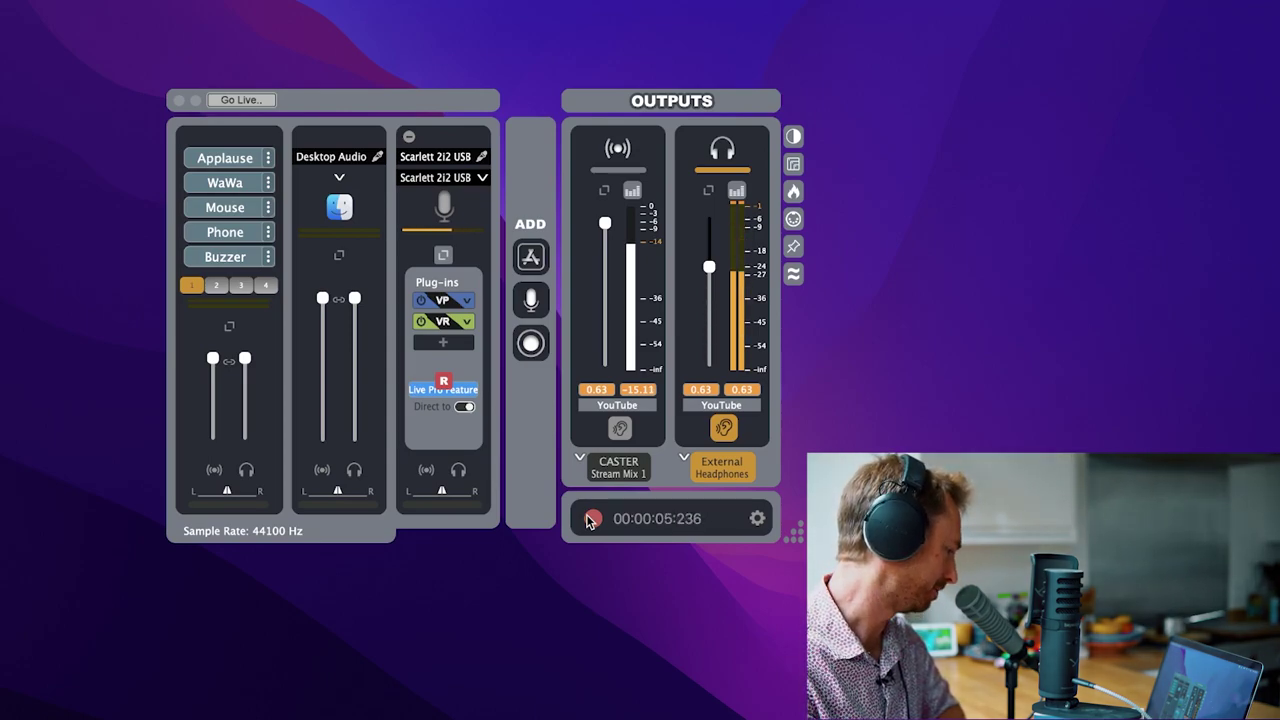
left_click(591, 518)
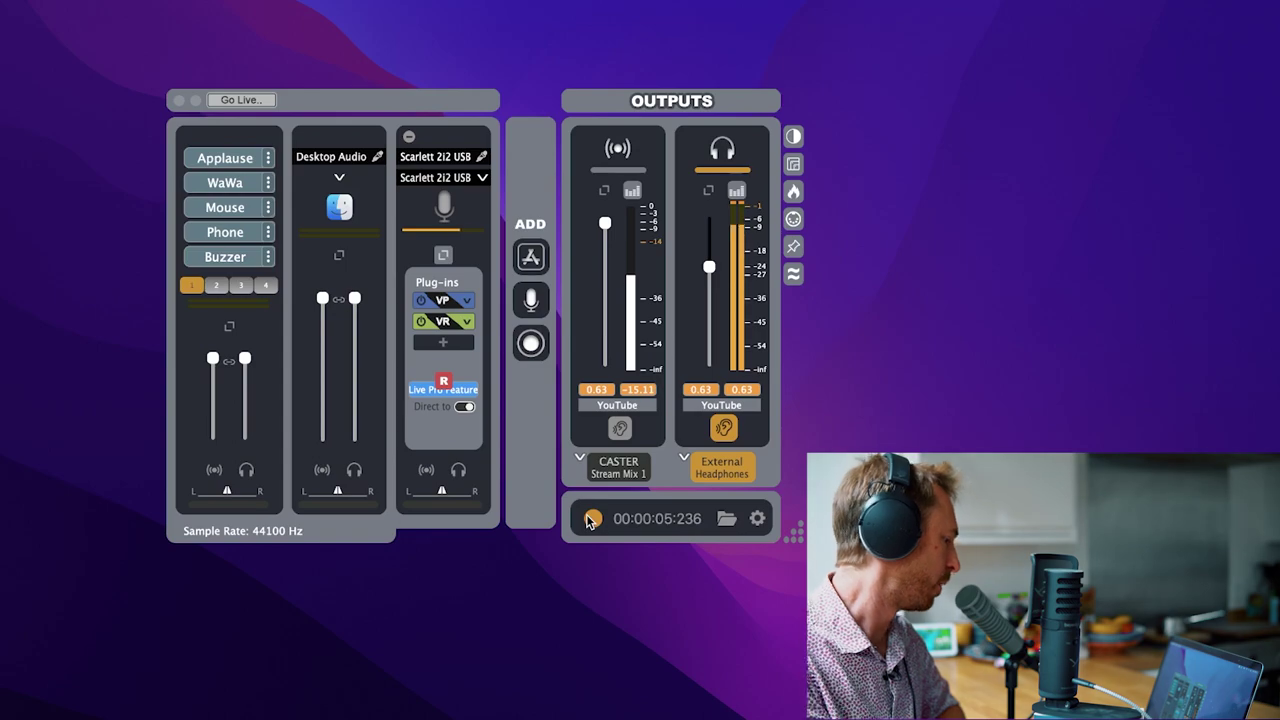
left_click(727, 520)
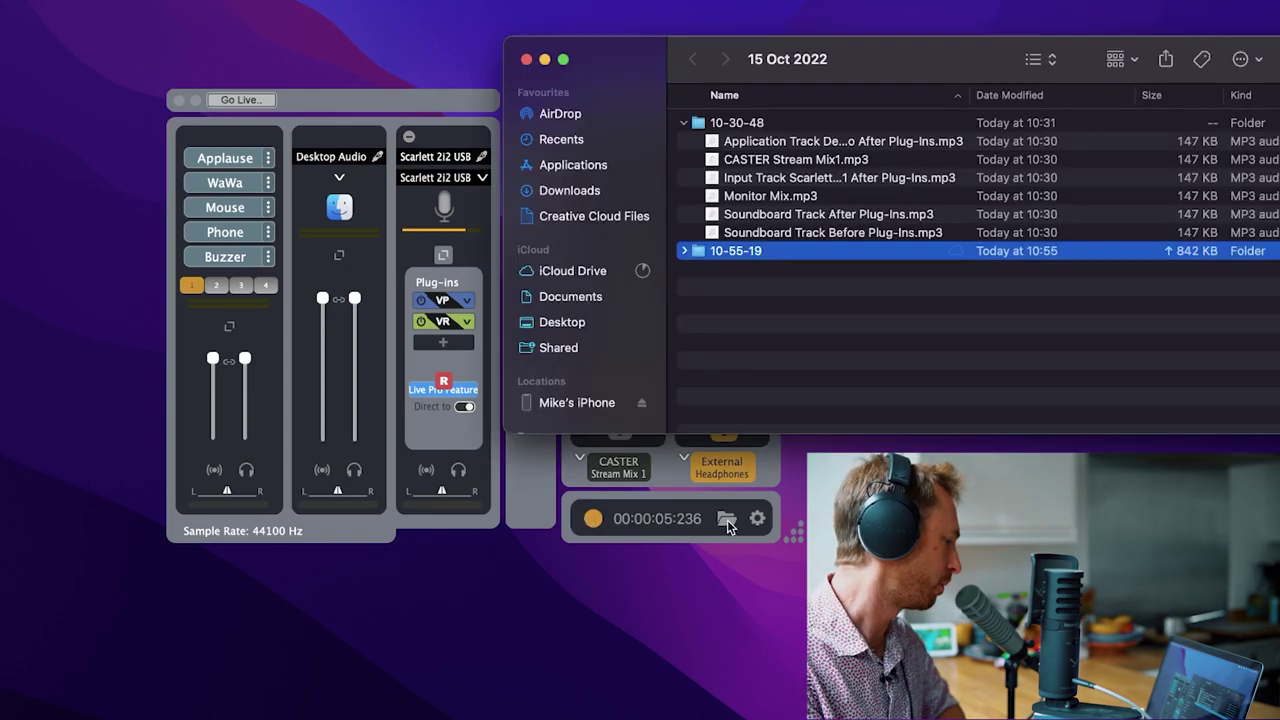
left_click(686, 251)
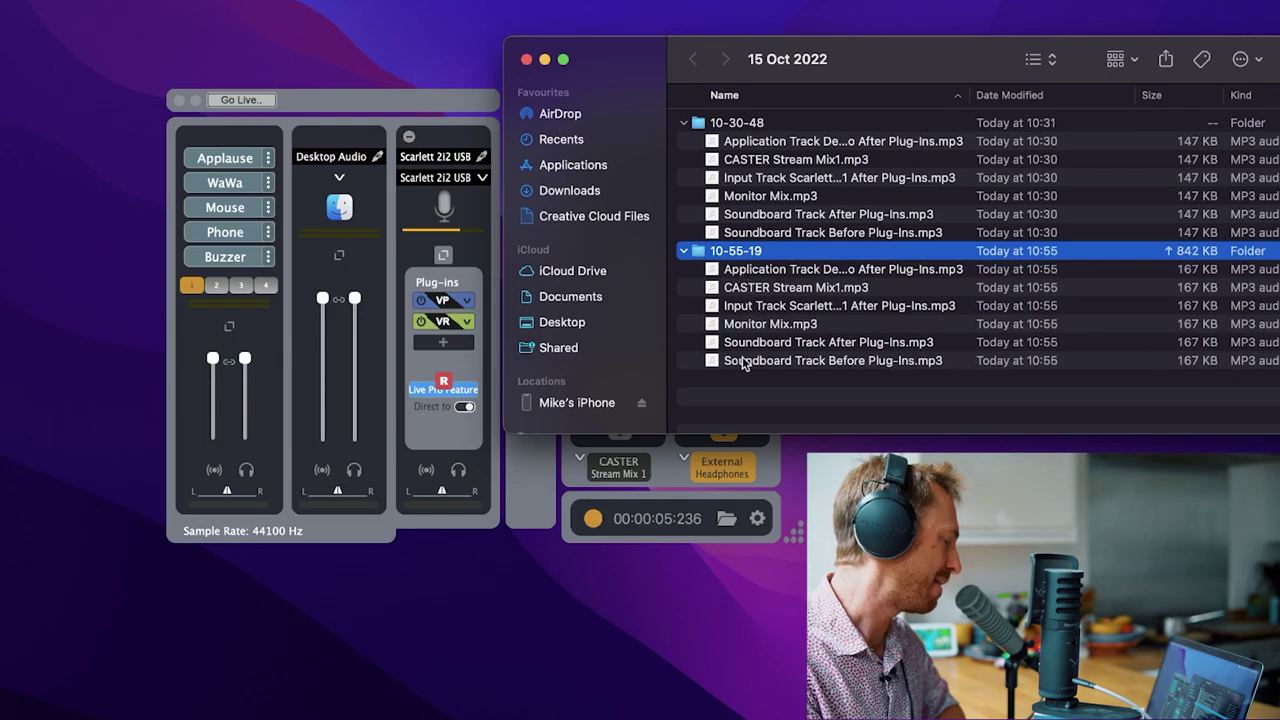